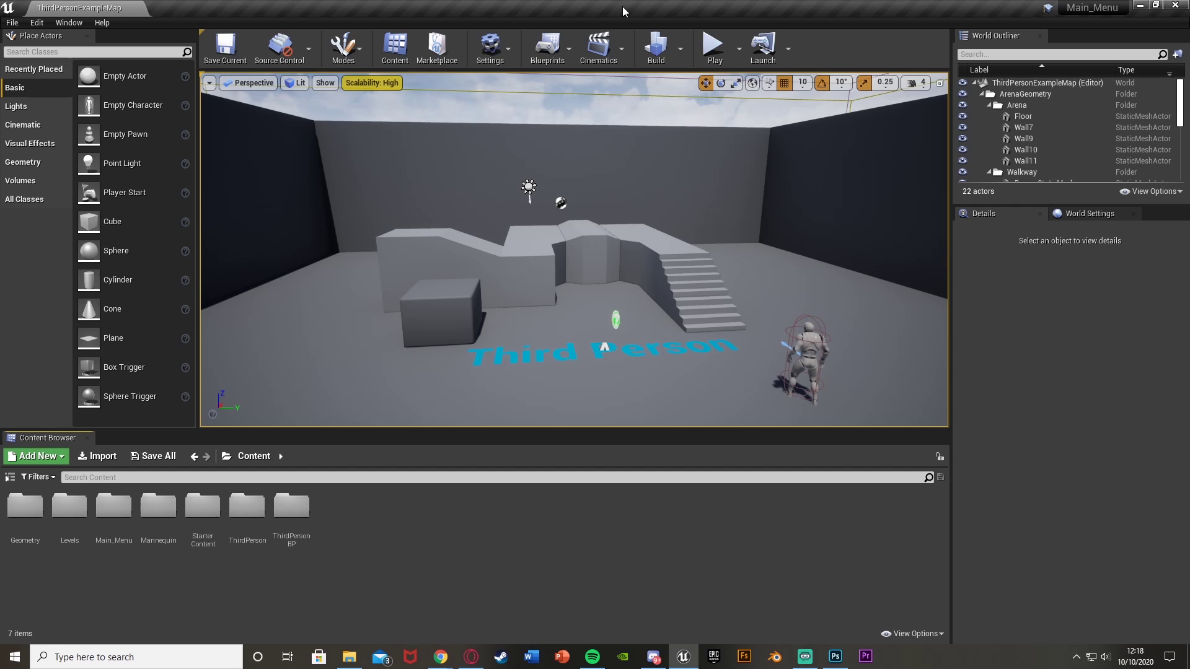
Step: Check the loading screen image in Photoshop, then import Loading_Screen into the Content folder
left_click(835, 656)
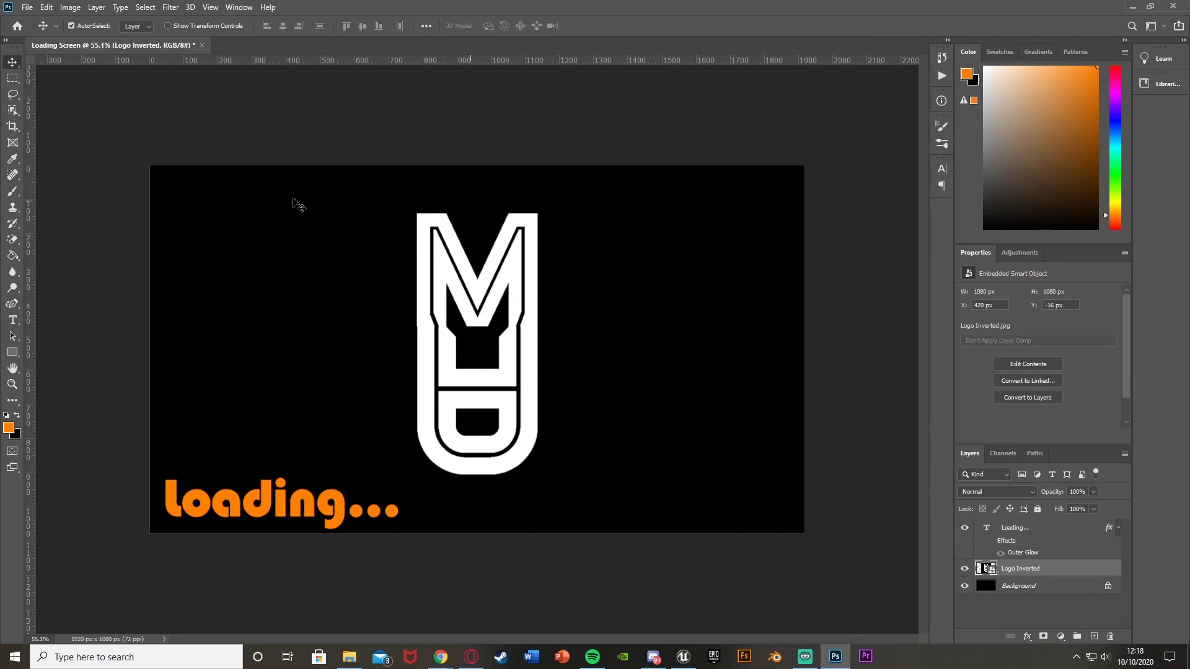
mouse_move(820, 662)
left_click(684, 658)
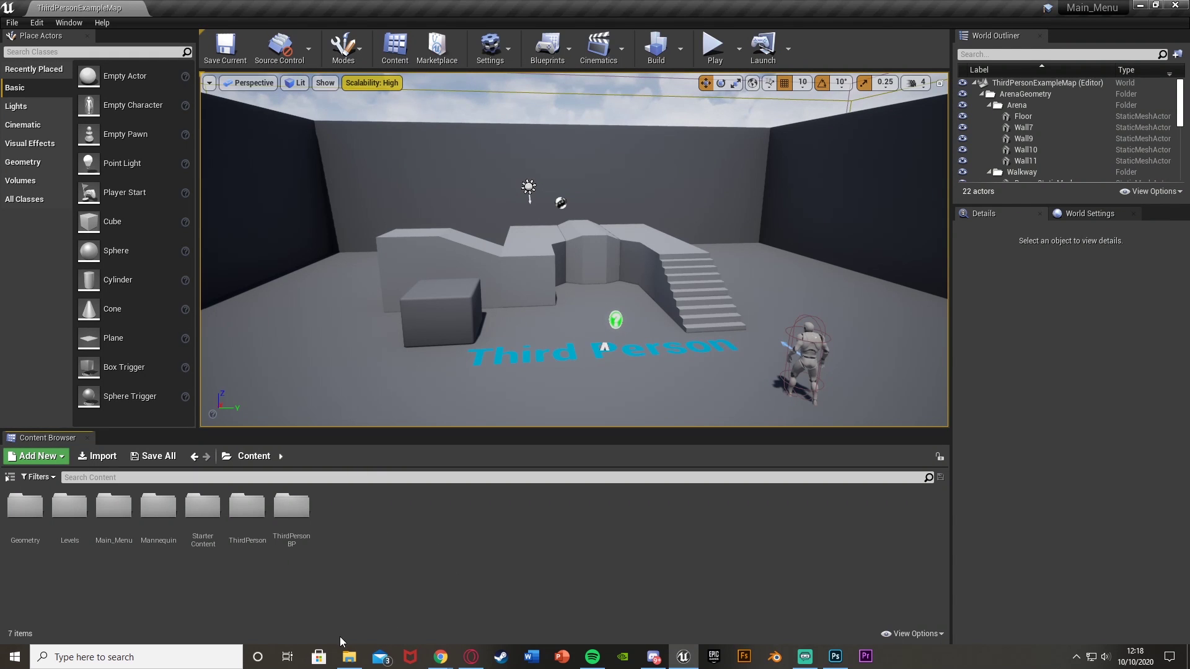
left_click(363, 656)
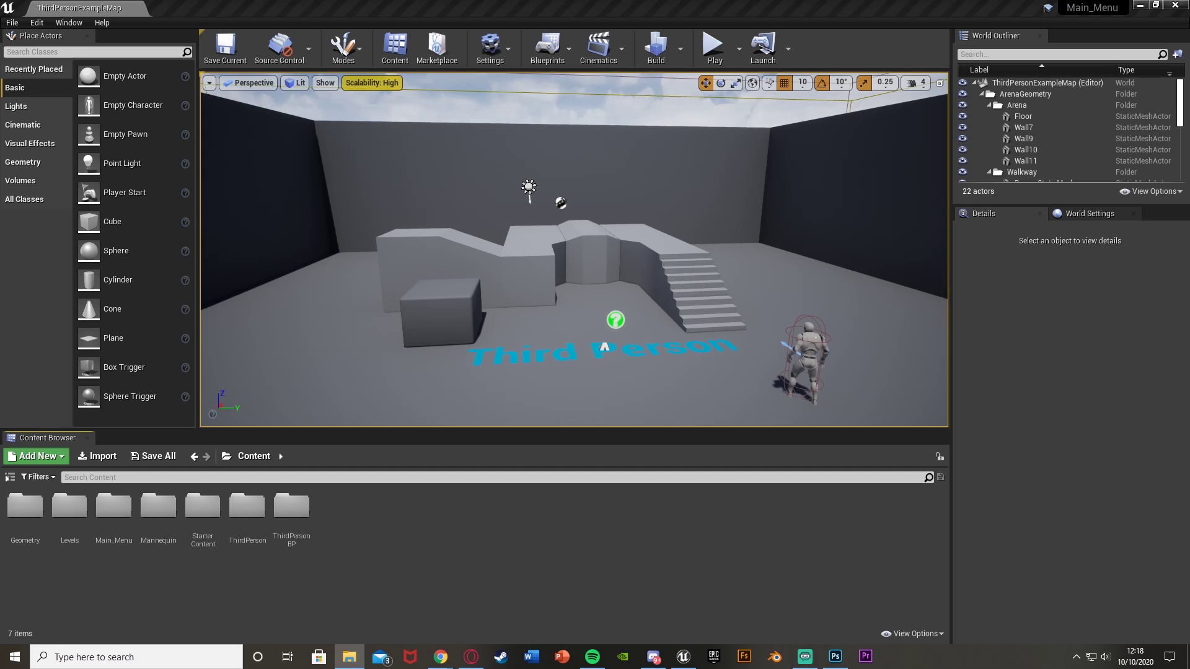
left_click_drag(460, 559, 461, 560)
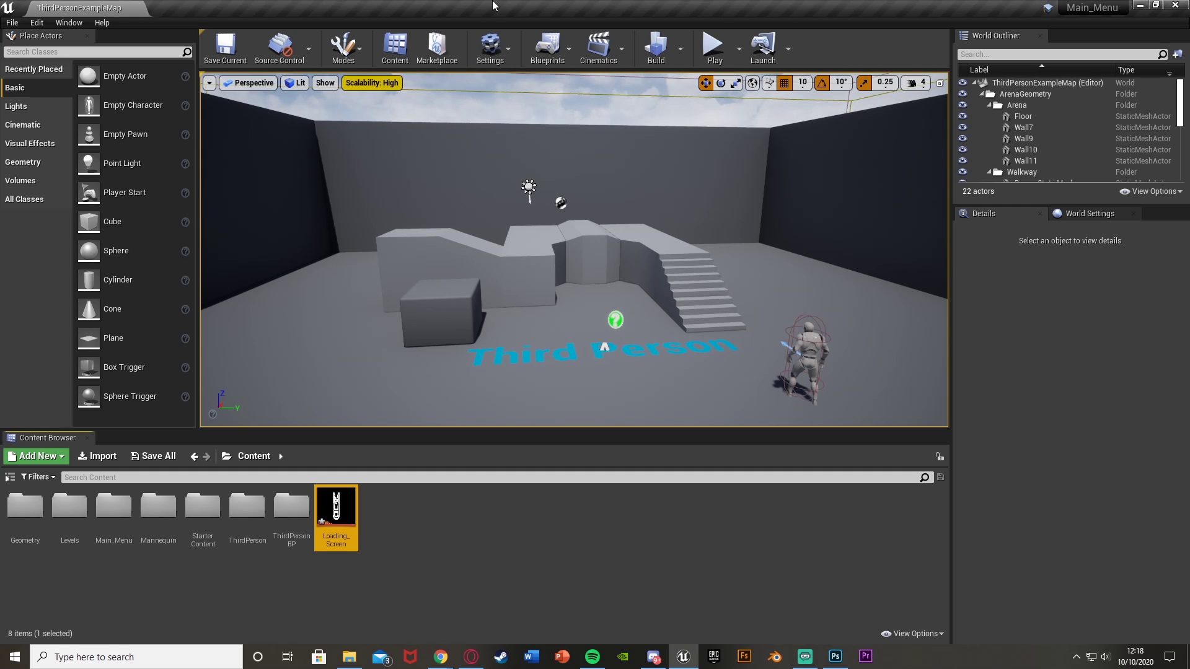
Step: Create a Widget Blueprint named Loading_Screen_Widget
right_click(392, 543)
mouse_move(396, 540)
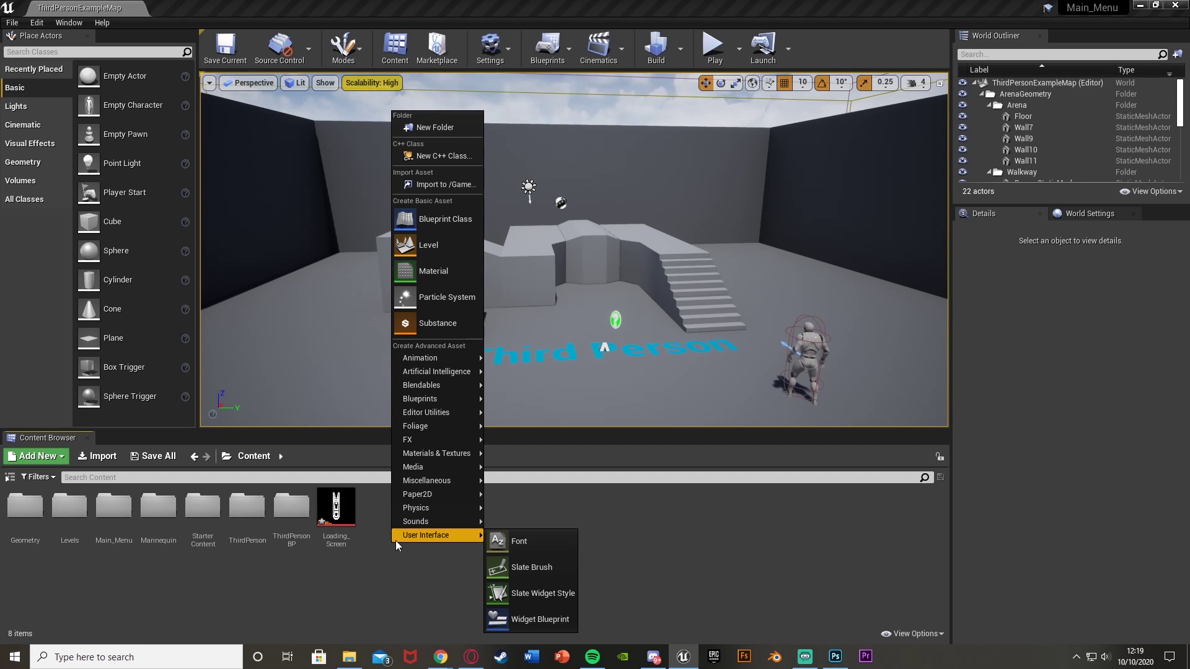
left_click(524, 620)
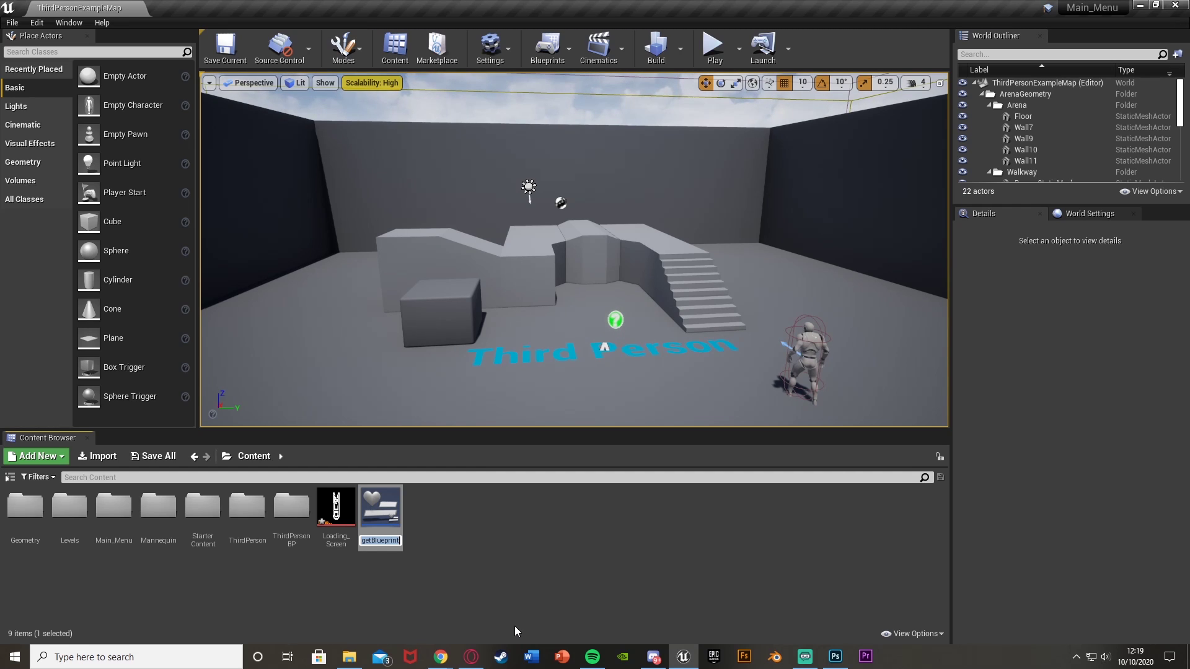
type("Loading_Screen_Widget")
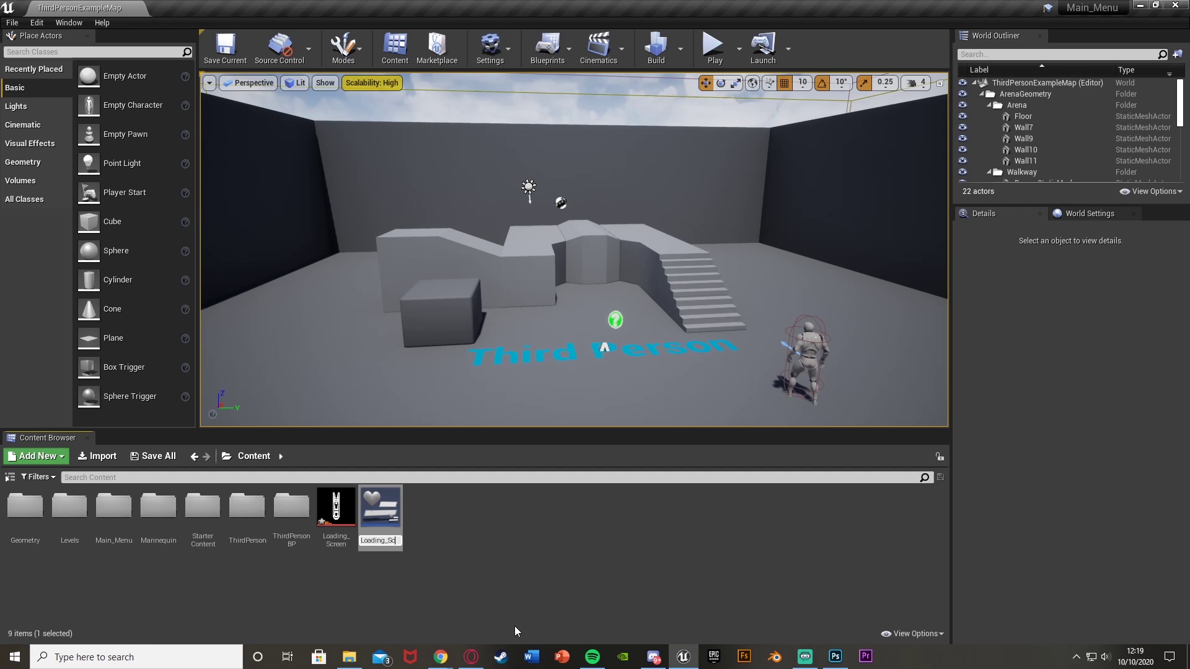
key("Return")
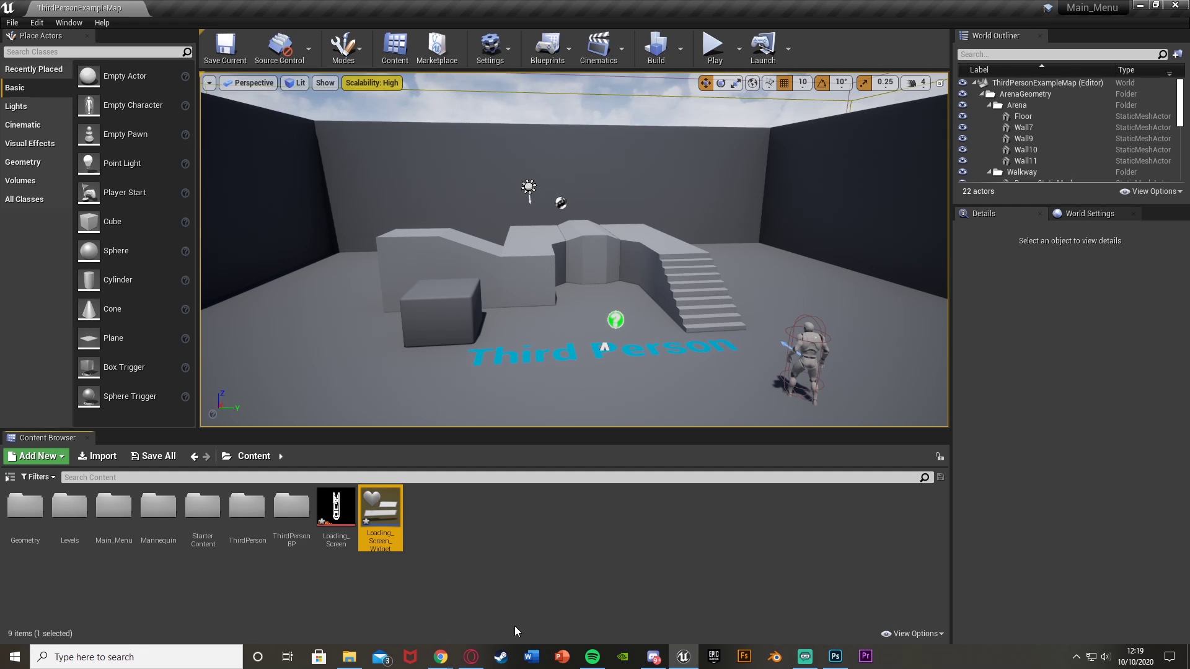
Step: Add an Image to the Loading_Screen_Widget canvas at position 0, 0
key("Return")
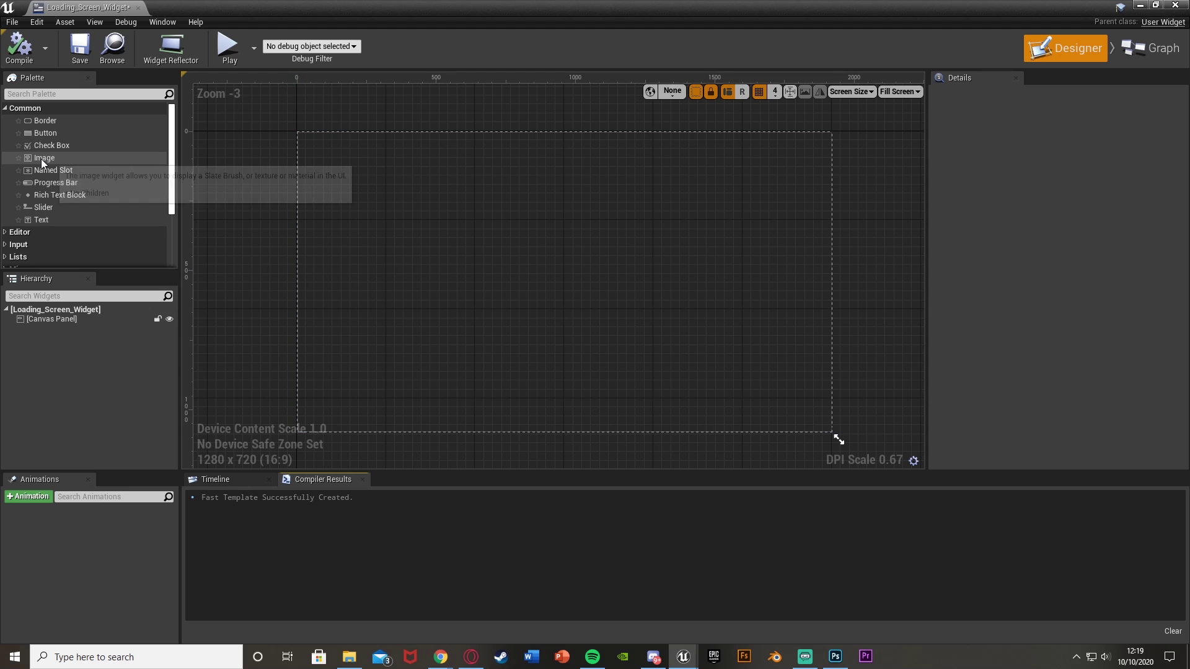
left_click_drag(41, 159, 372, 170)
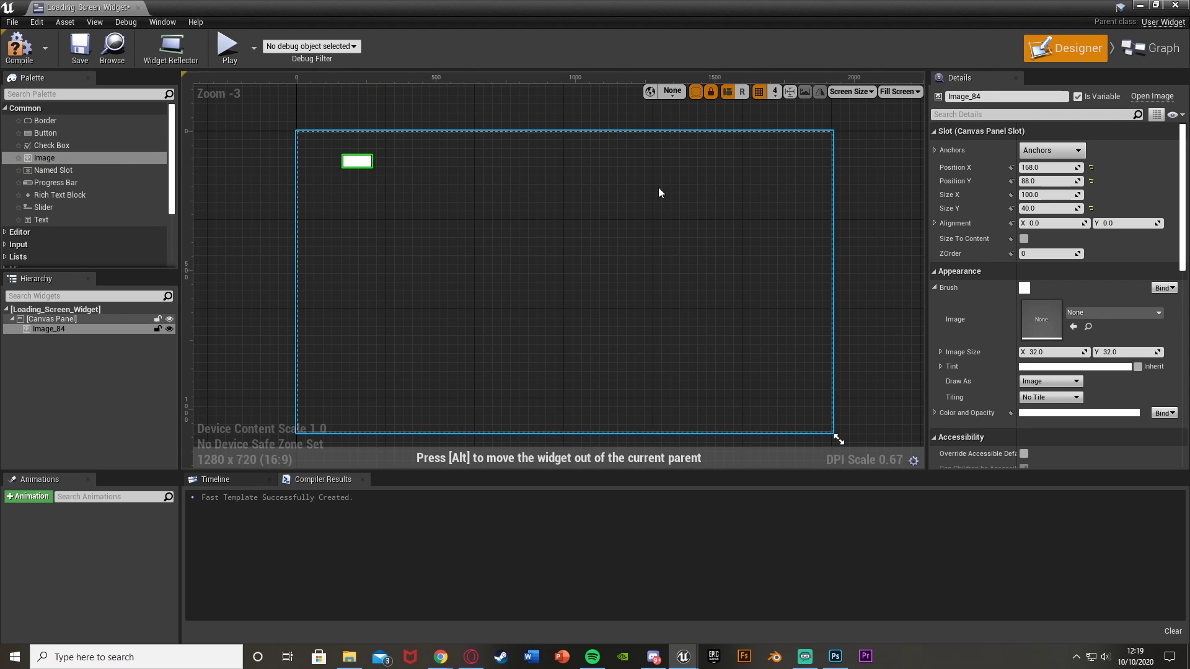
left_click(1061, 167)
type("0")
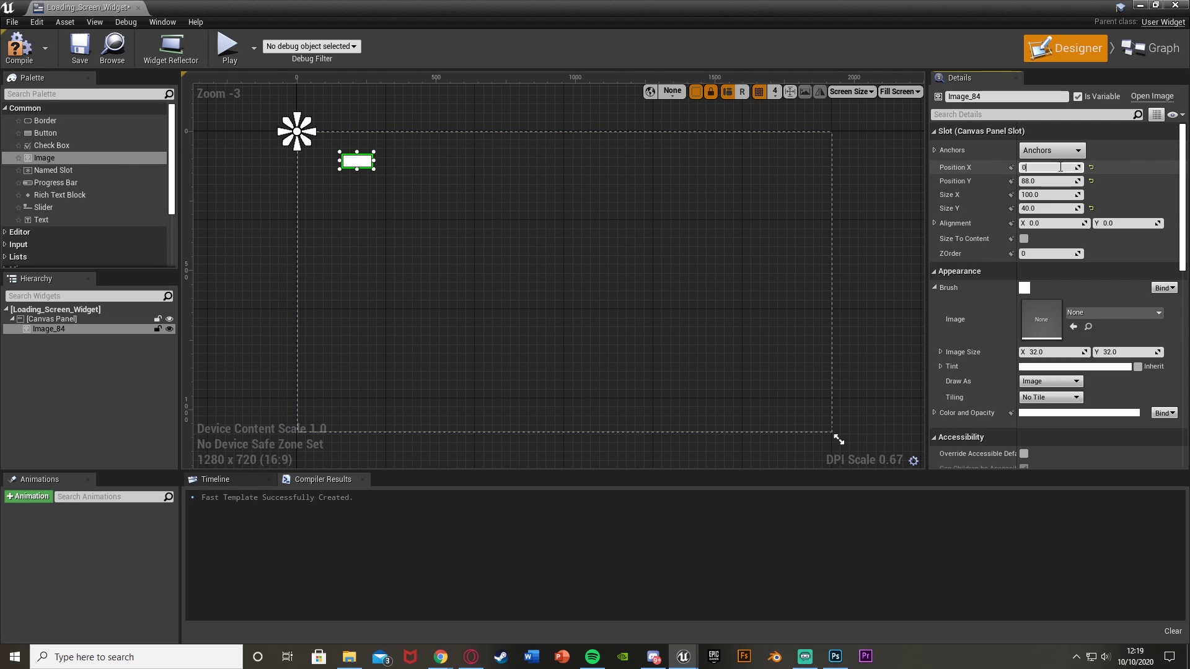
key("Tab")
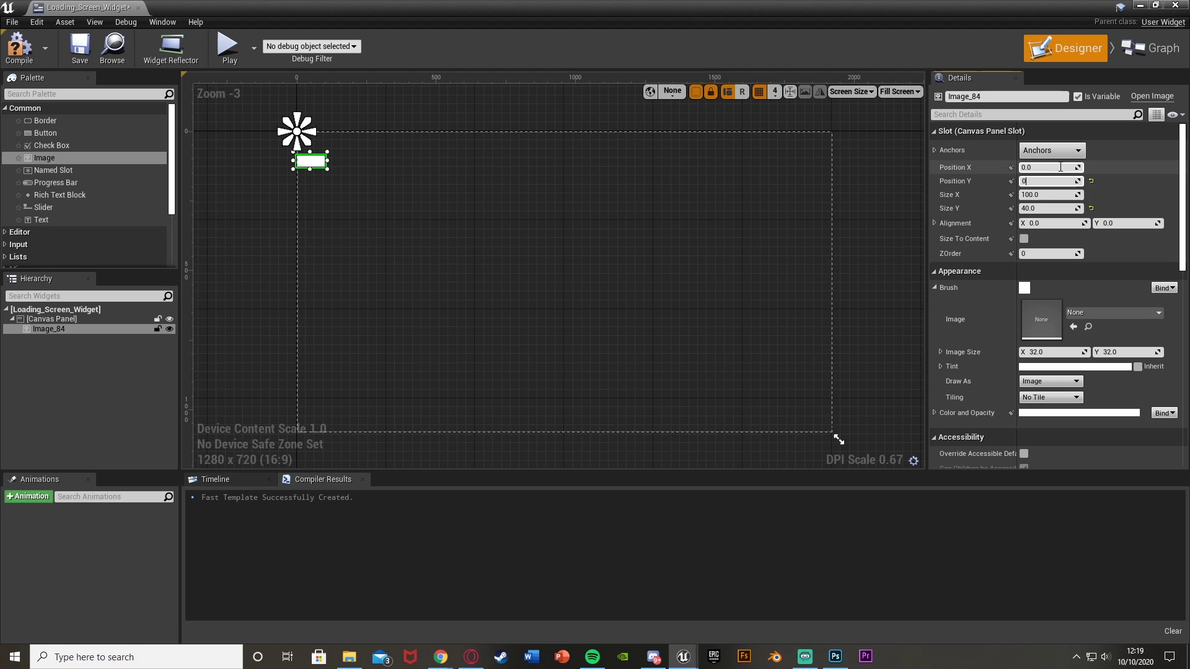
type("0")
key("Tab")
Step: Size the image 1920×1080, anchor it full-screen, and compile with F7
type("1920")
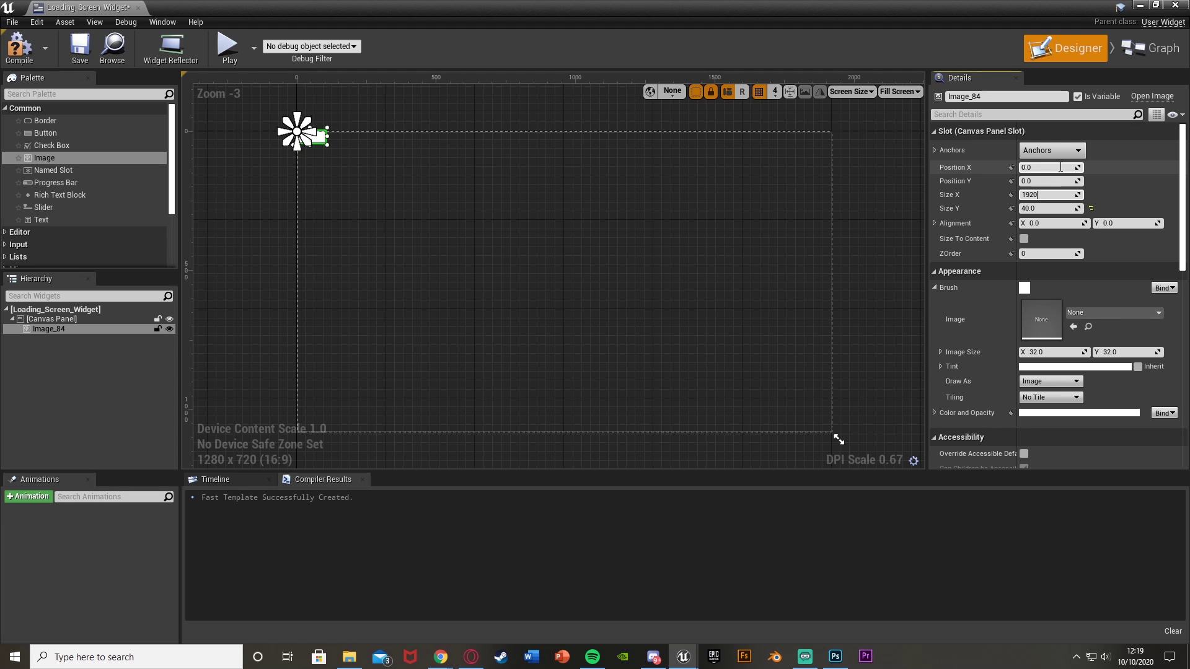
key("Tab")
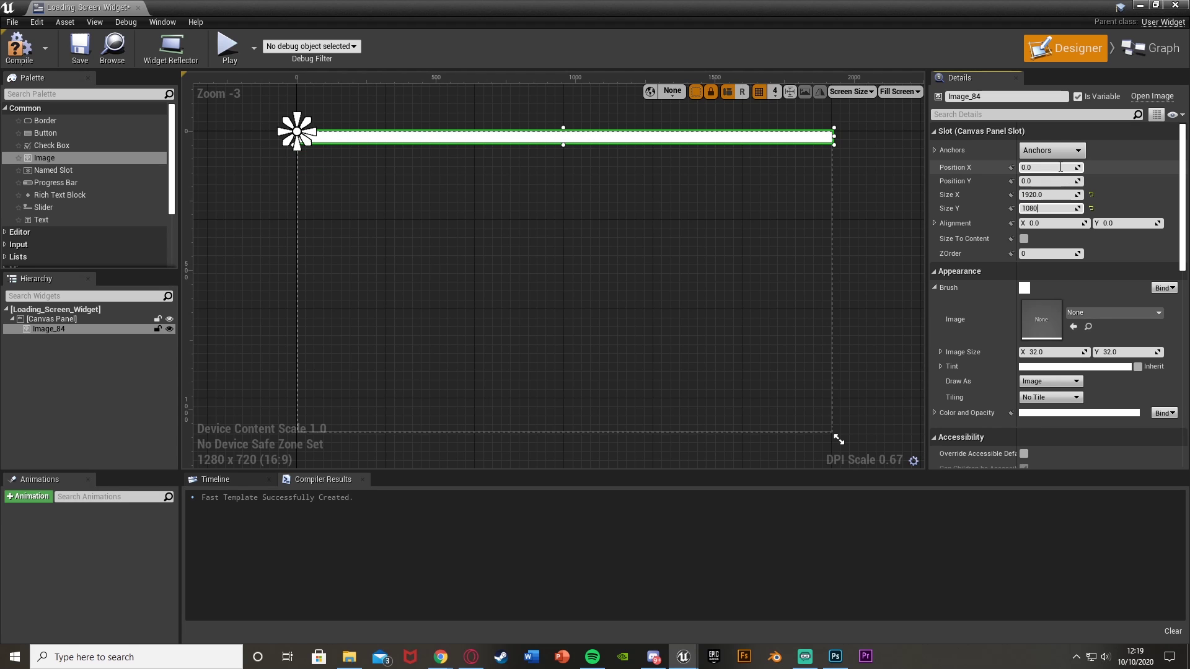
key("Return")
left_click(1052, 150)
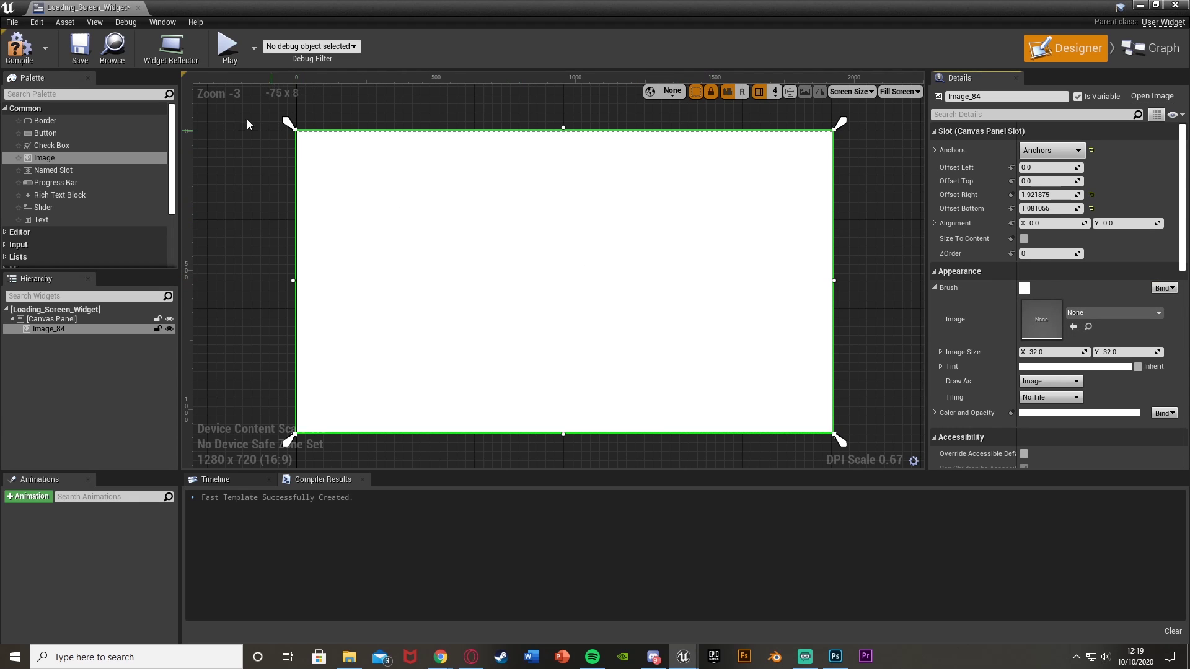
key("F7")
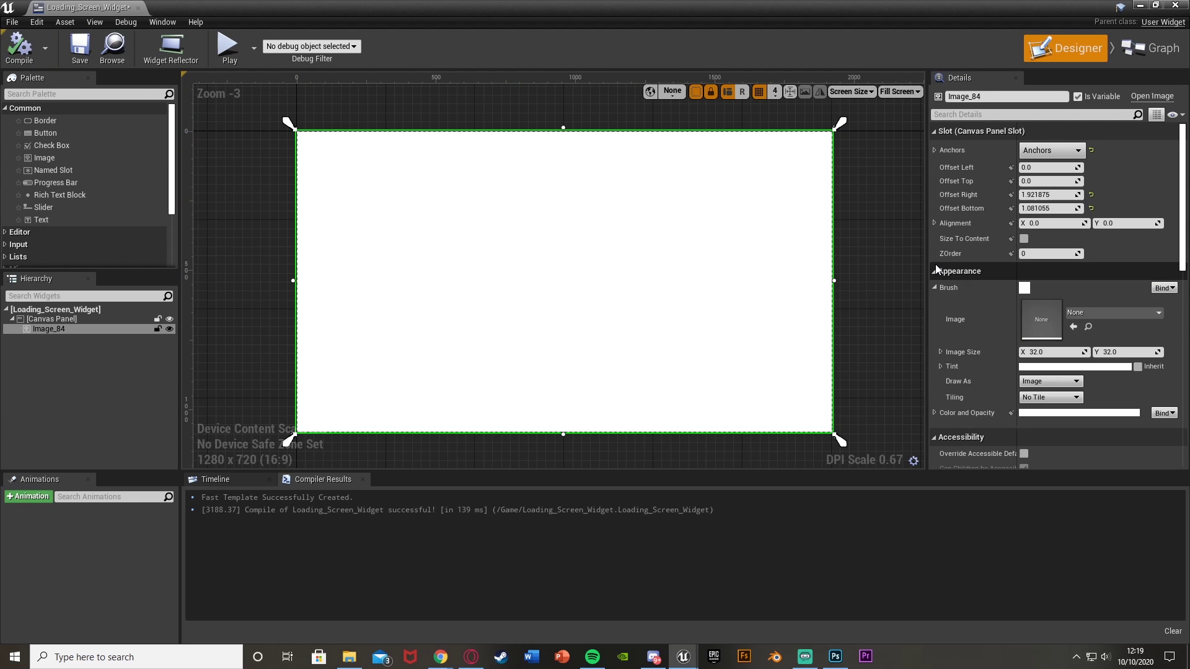
Step: Set the image's brush to the Loading_Screen texture
left_click(1079, 312)
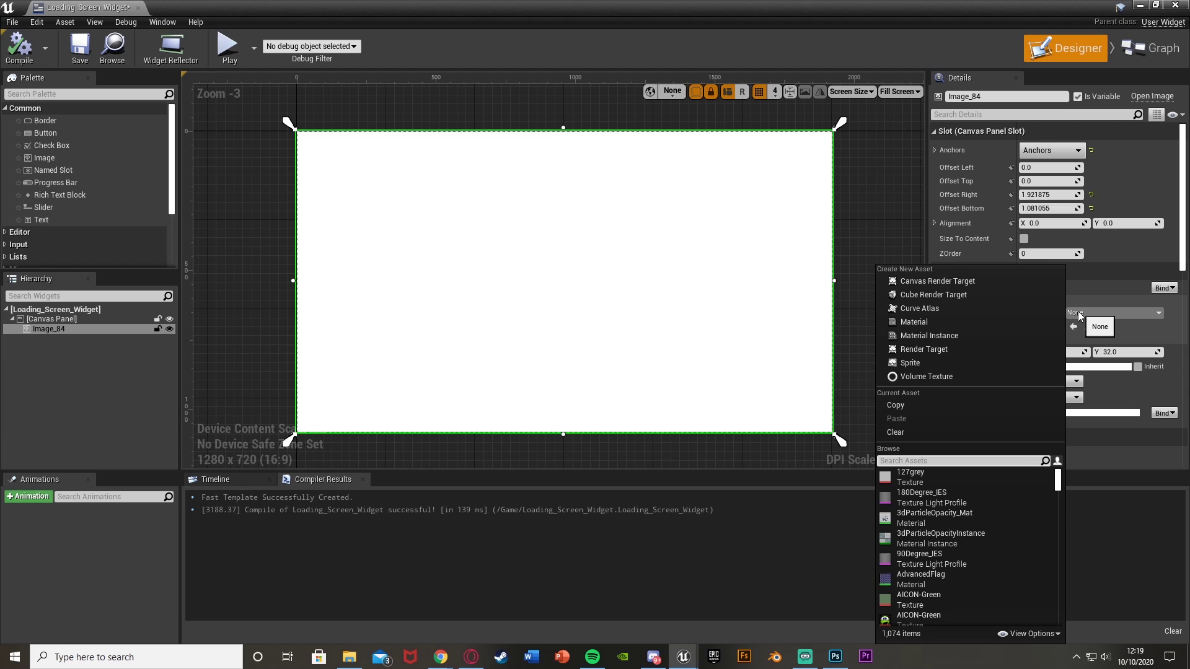
type("load")
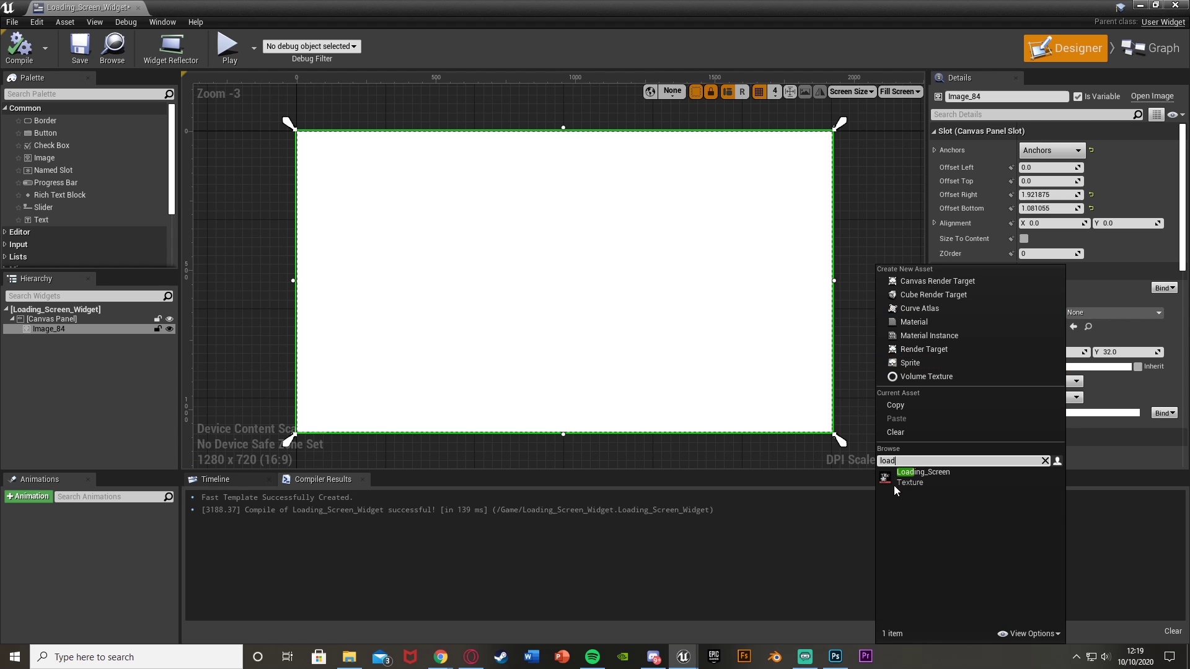
left_click(894, 482)
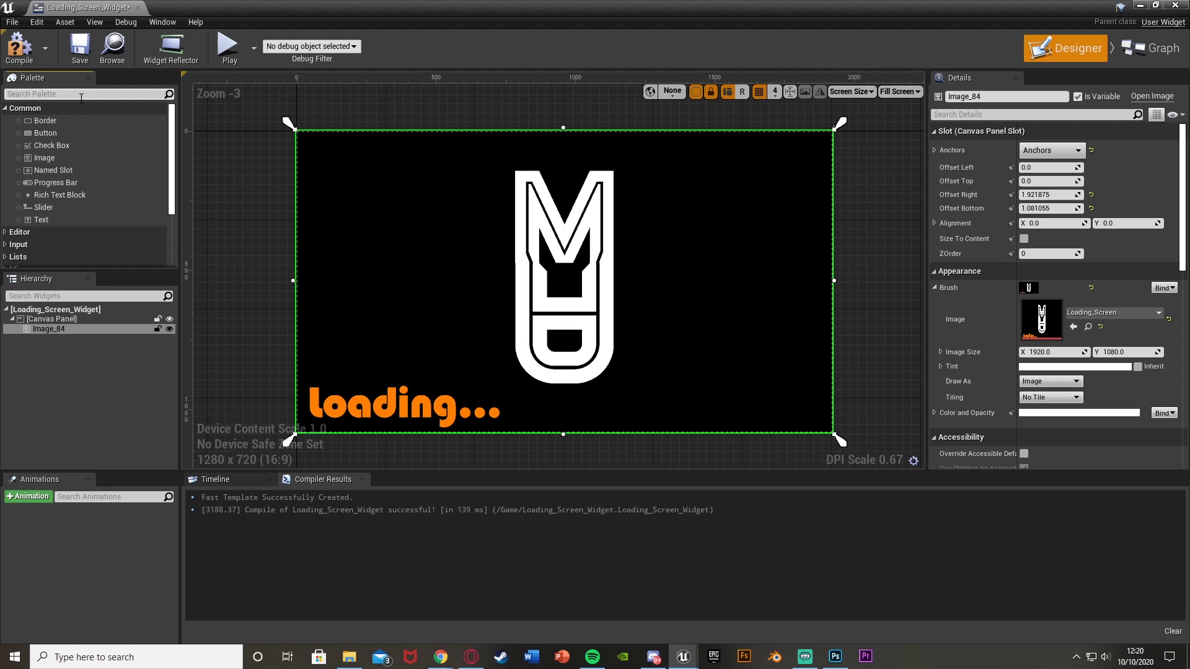
Step: Add a Circular Throbber near the canvas's bottom right and enlarge it
scroll(50, 229, "down", 2)
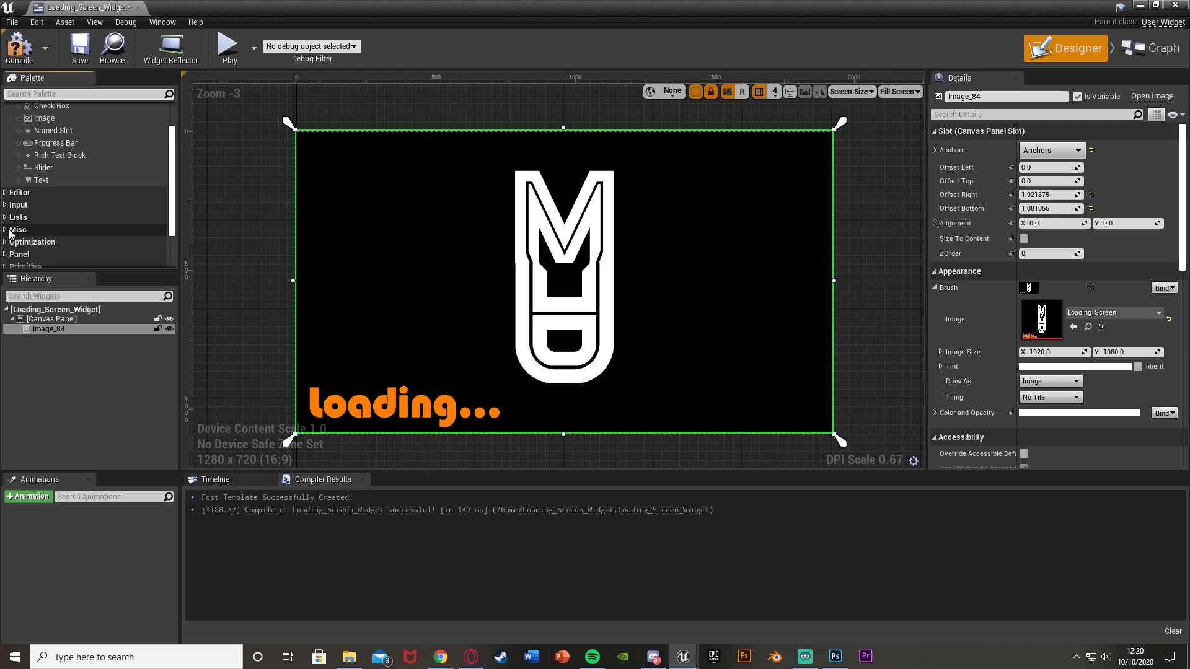
left_click(24, 266)
scroll(62, 205, "down", 3)
left_click(73, 184)
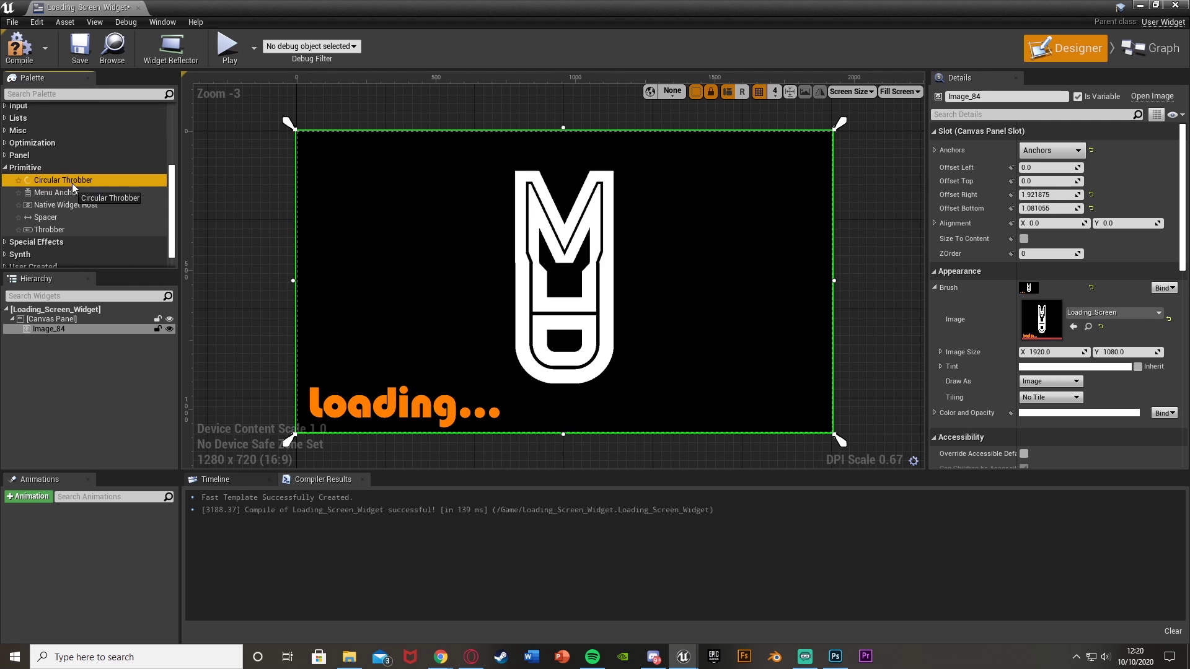
left_click_drag(73, 184, 884, 305)
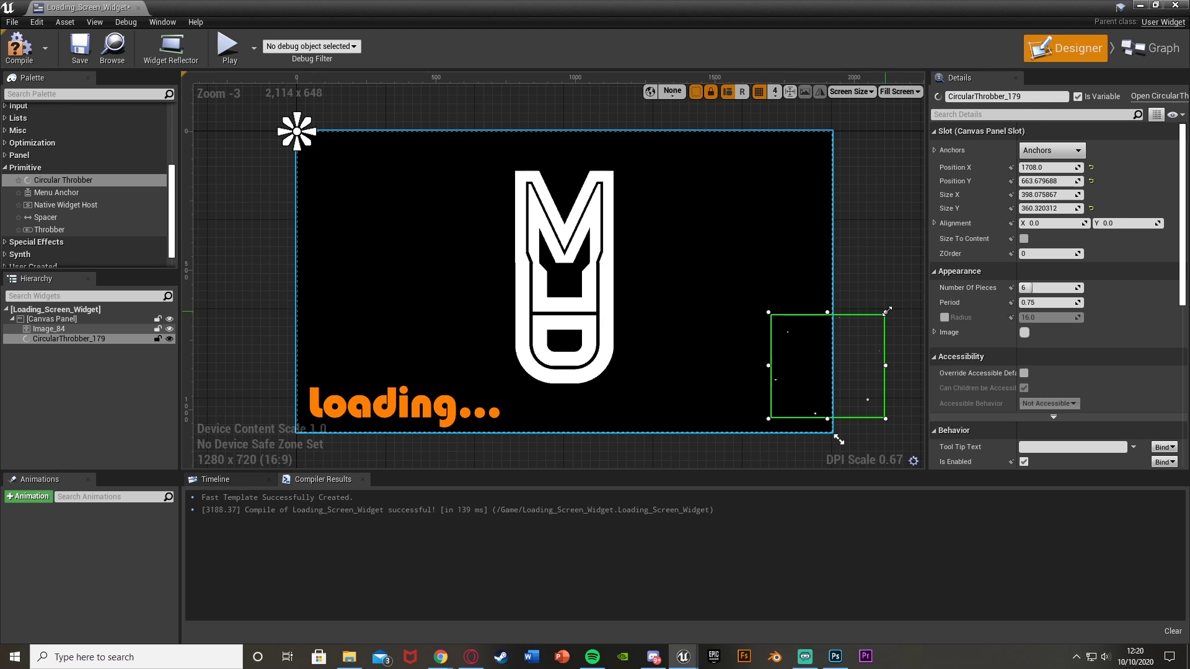
left_click_drag(820, 362, 701, 362)
Step: Add a plain Throbber, delete the circular one, and move the throbber across the screen
left_click_drag(50, 230, 376, 243)
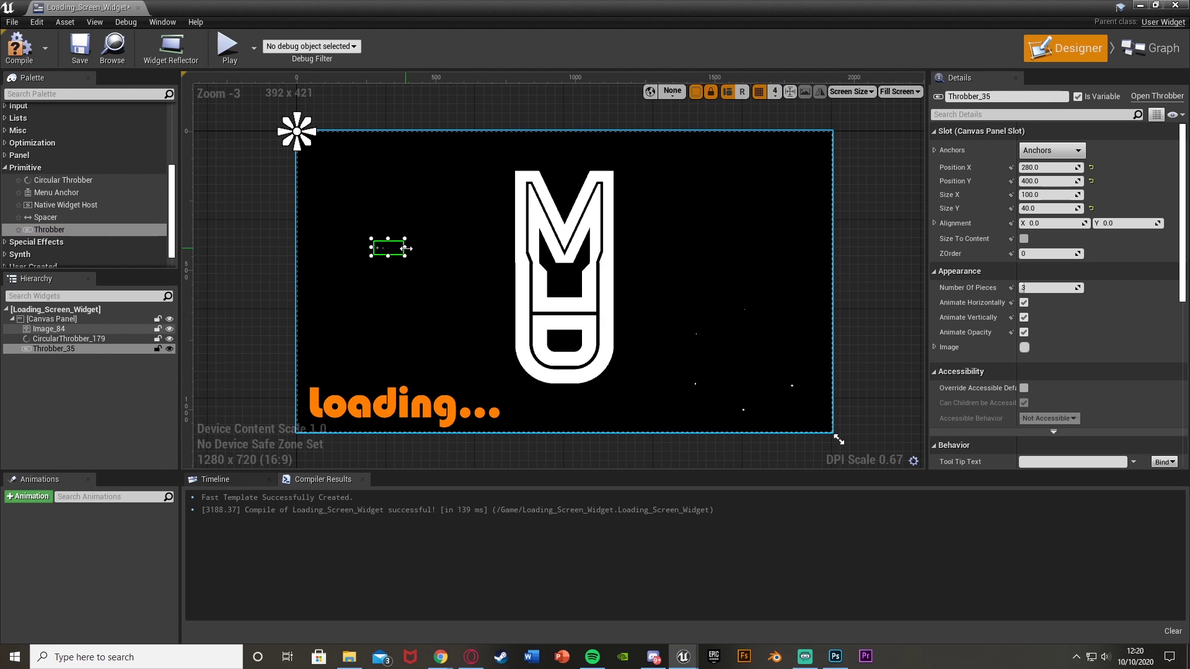
left_click(734, 360)
key("Delete")
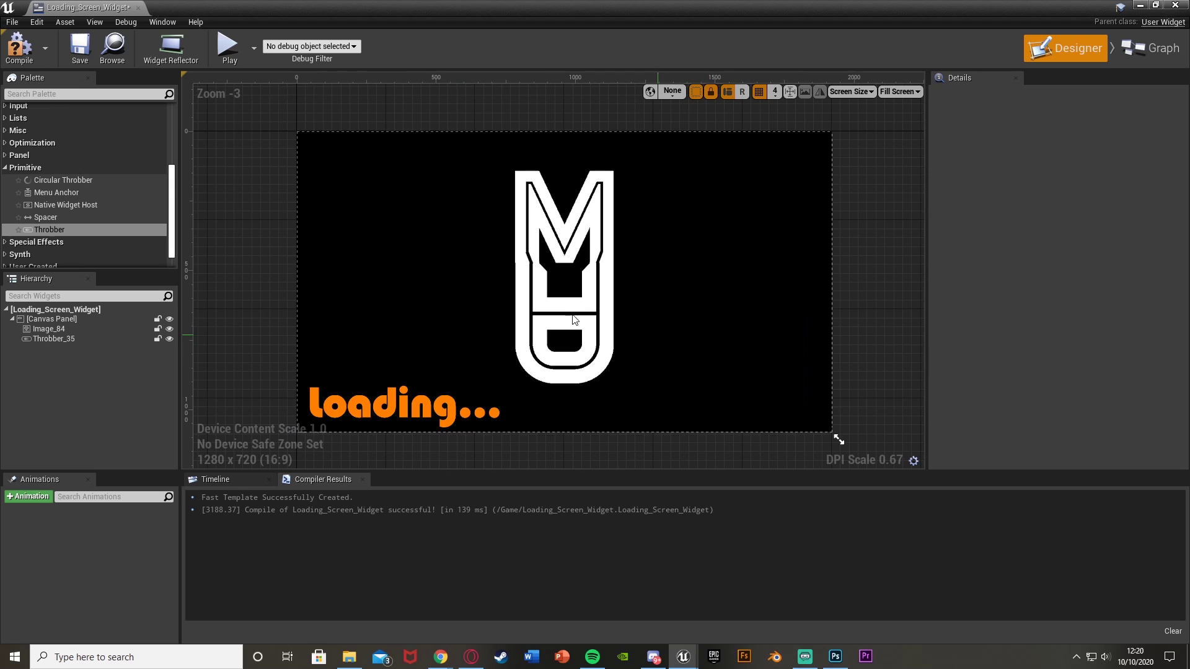
left_click_drag(388, 248, 494, 383)
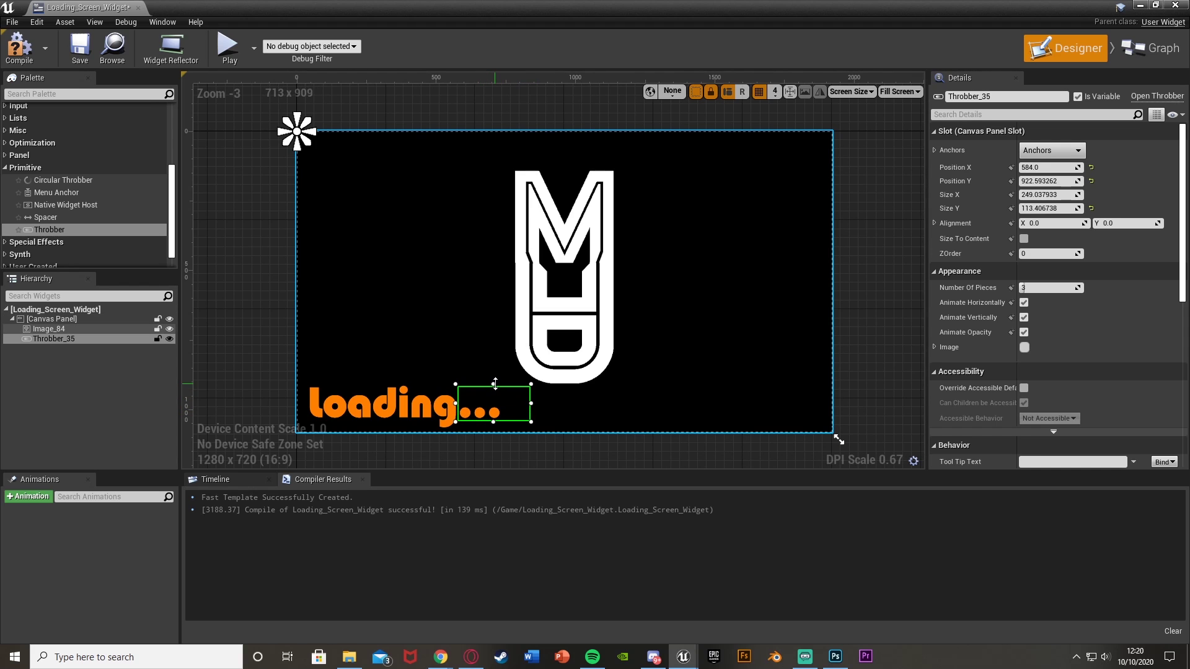
Step: Try 10 then 3 pieces on the throbber, then delete the old throbber
left_click_drag(1038, 289, 1041, 290)
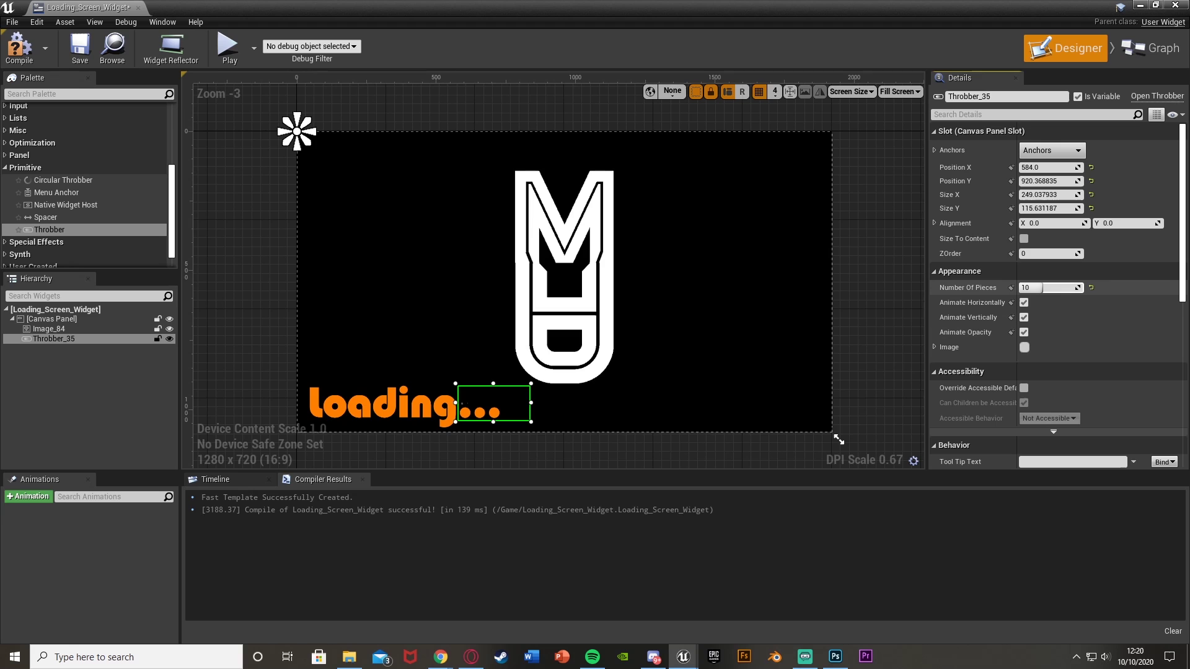
left_click(1041, 289)
type("3")
key("Return")
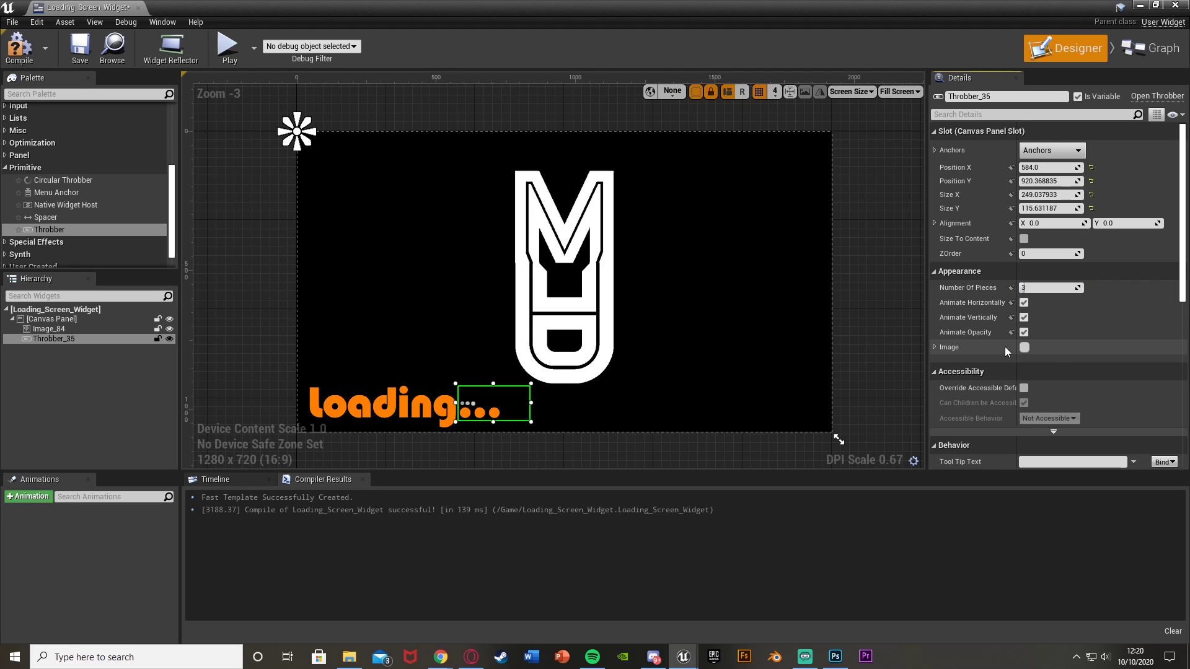
scroll(980, 387, "down", 5)
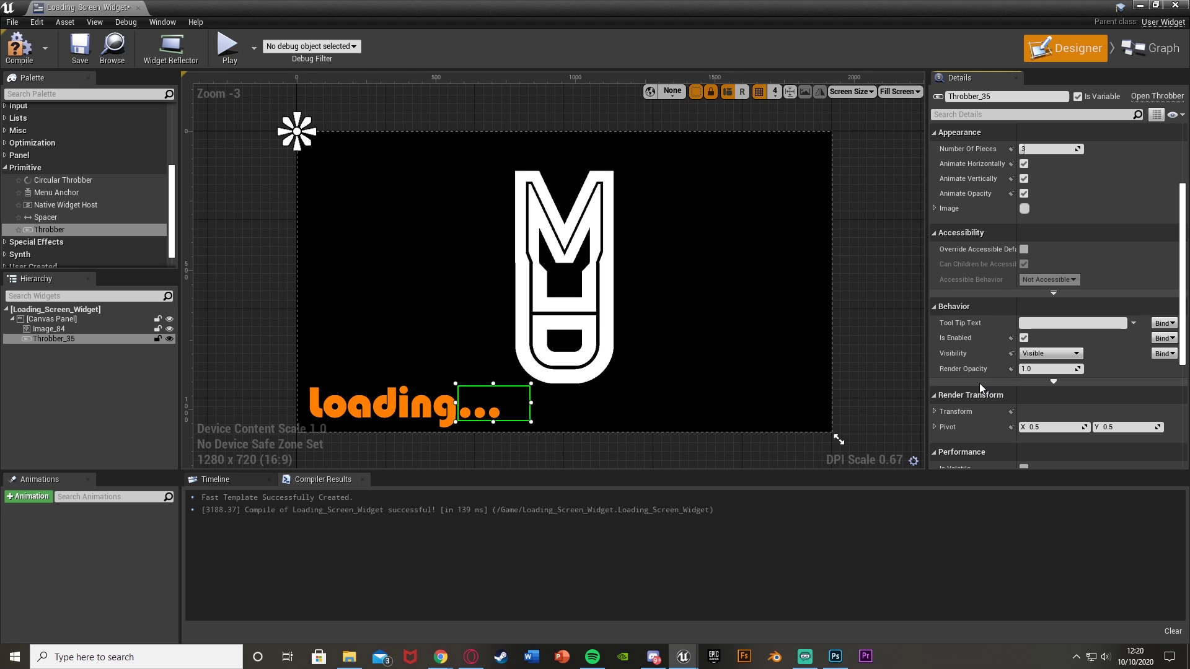
scroll(979, 383, "down", 5)
key("Delete")
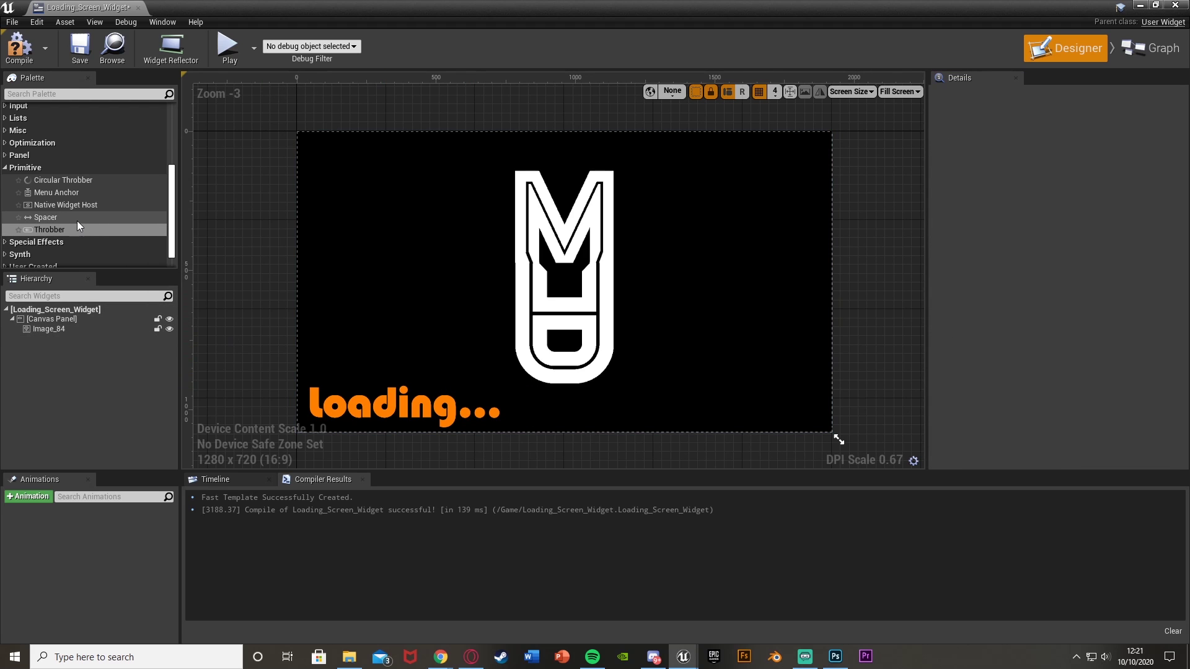
Step: Add a new Circular Throbber, set its period to 1, and enlarge it
left_click_drag(59, 179, 686, 396)
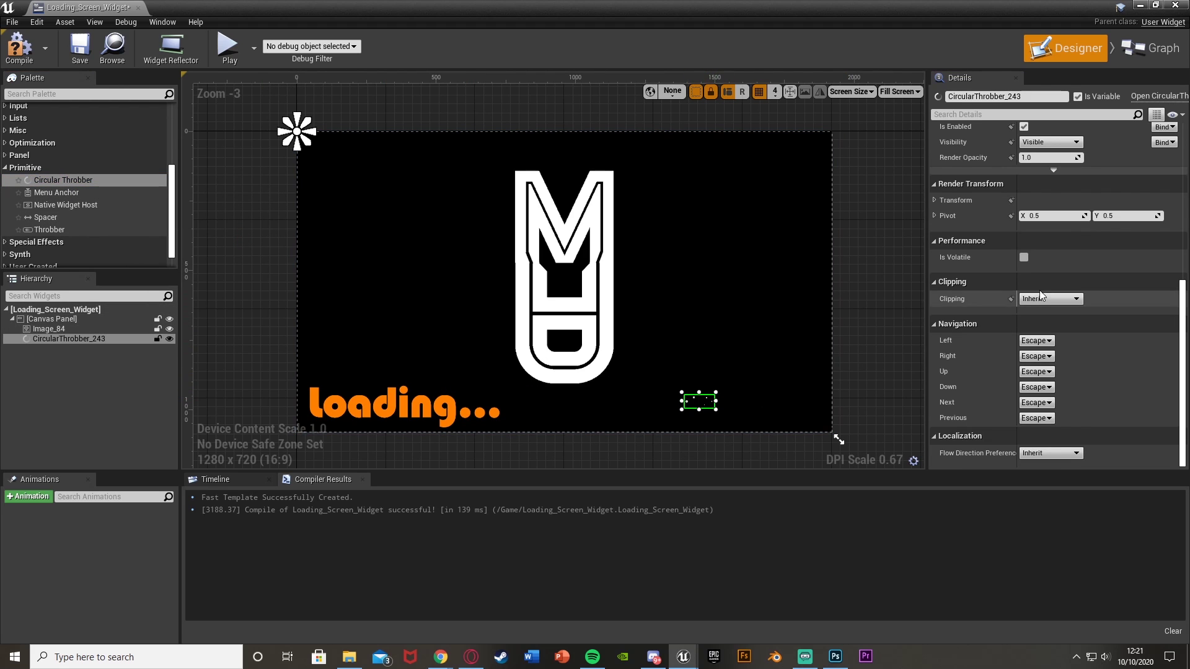
scroll(1023, 331, "up", 10)
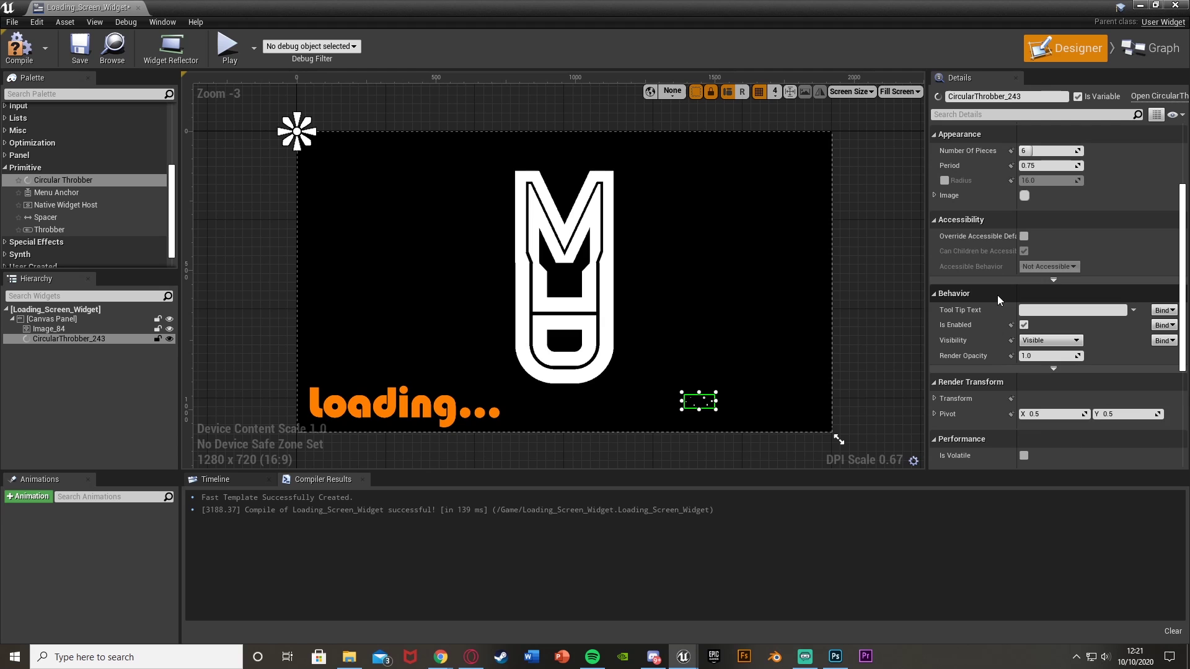
scroll(996, 315, "up", 2)
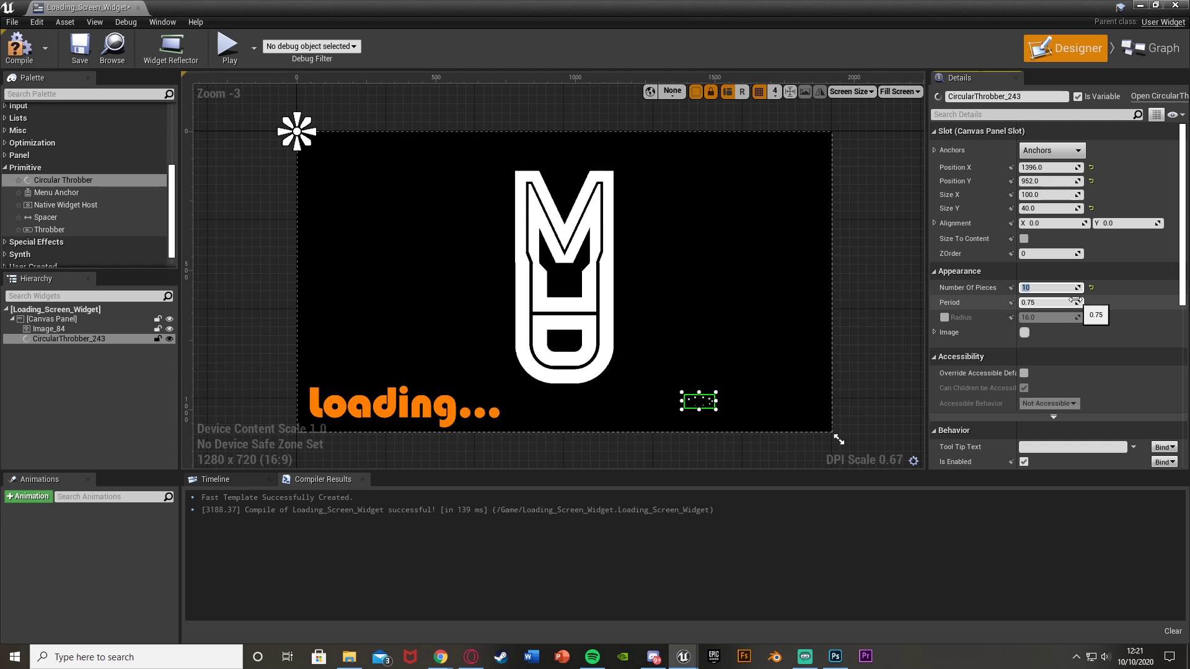
left_click(1047, 303)
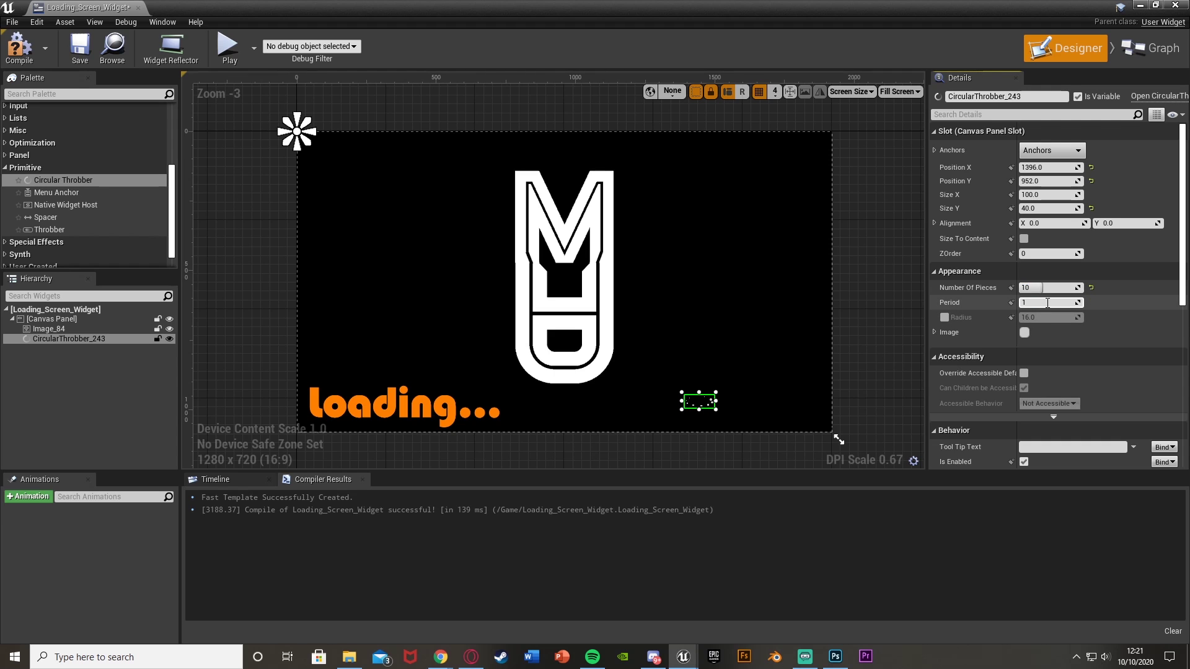
type("1")
key("Return")
left_click_drag(718, 391, 742, 354)
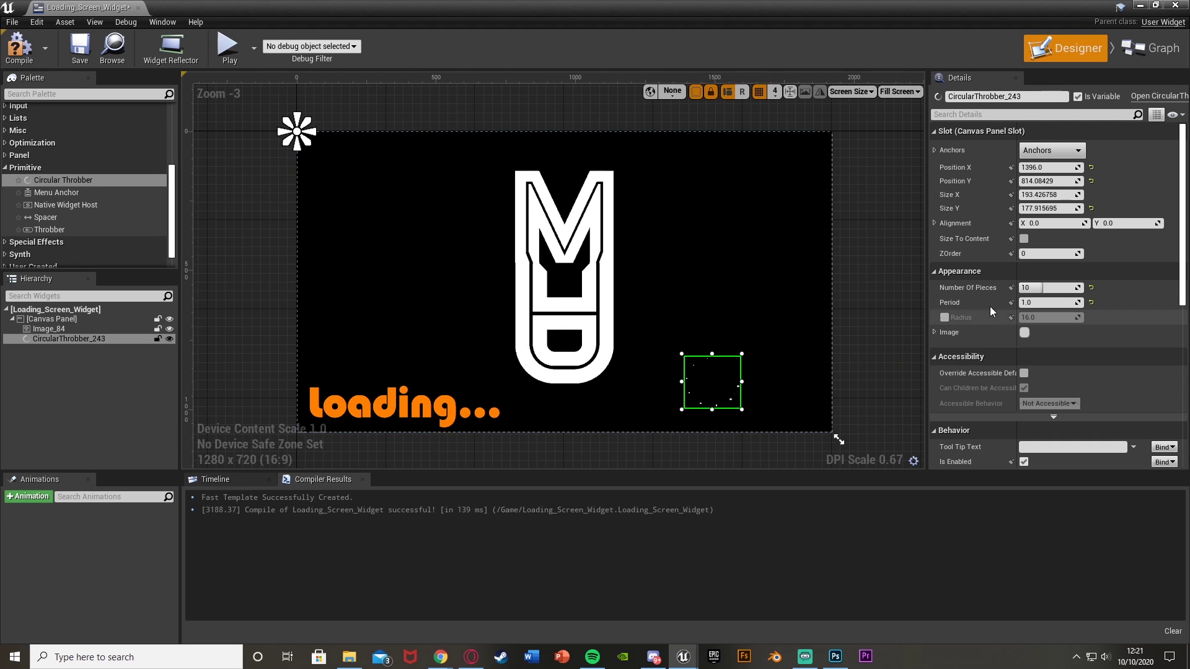
Step: Adjust the throbber's spin period and set Number Of Pieces to 10
left_click(1033, 287)
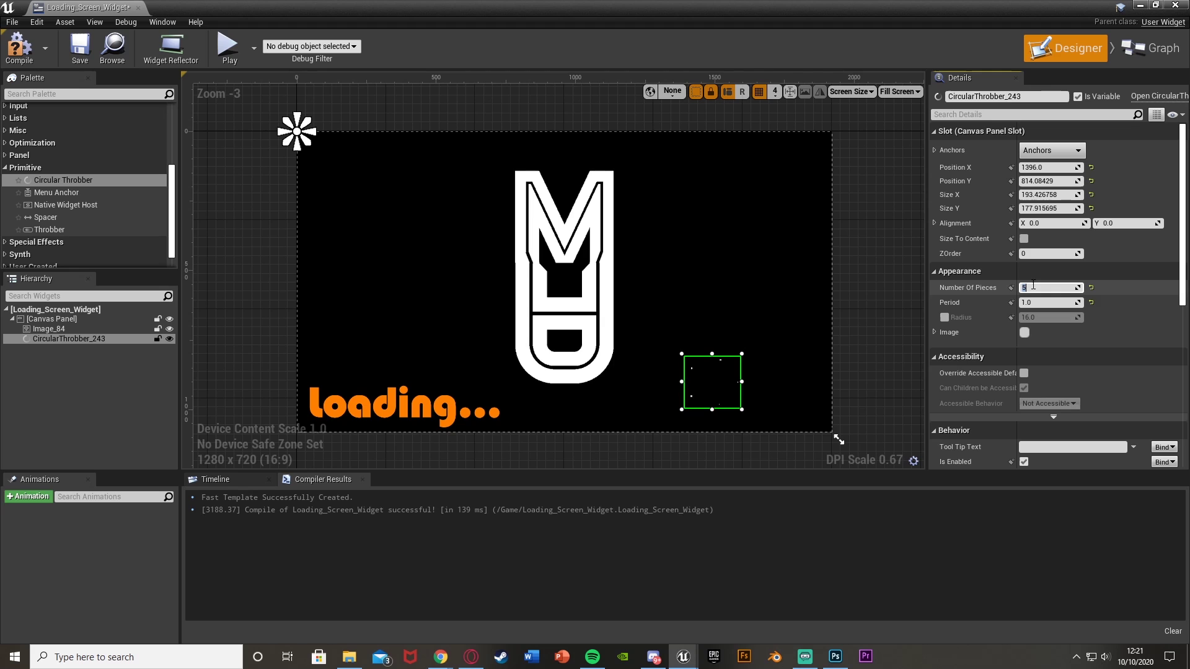
type("5")
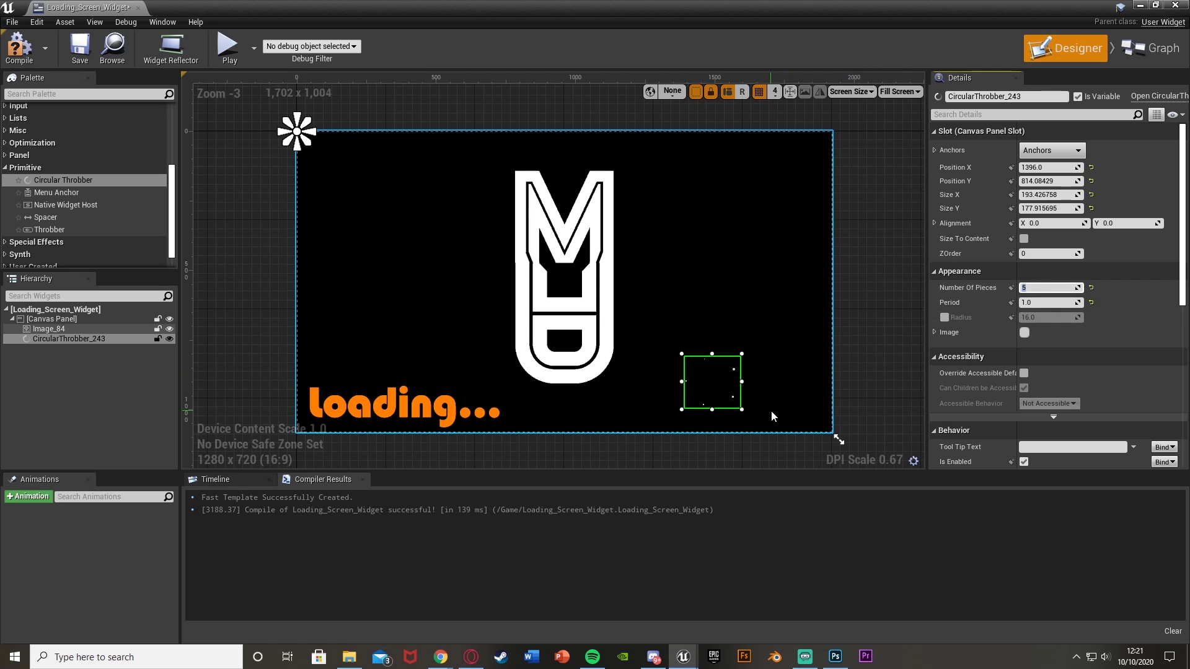
left_click(1029, 302)
type("10")
key("Return")
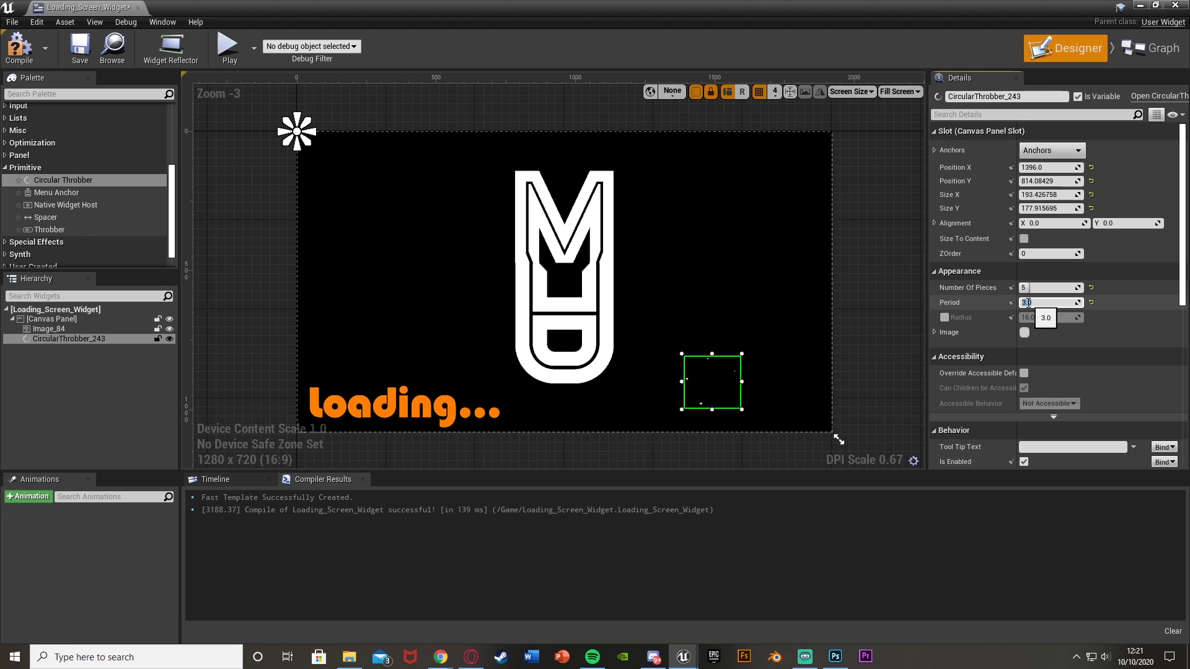
left_click(1029, 286)
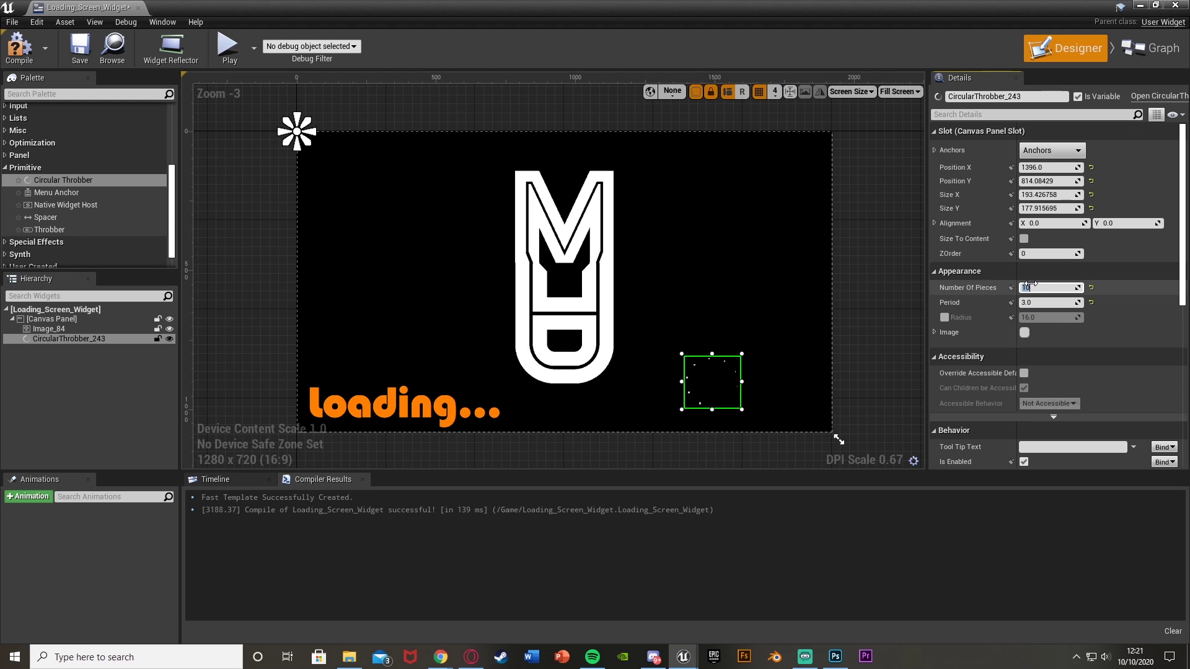
type("10")
key("Return")
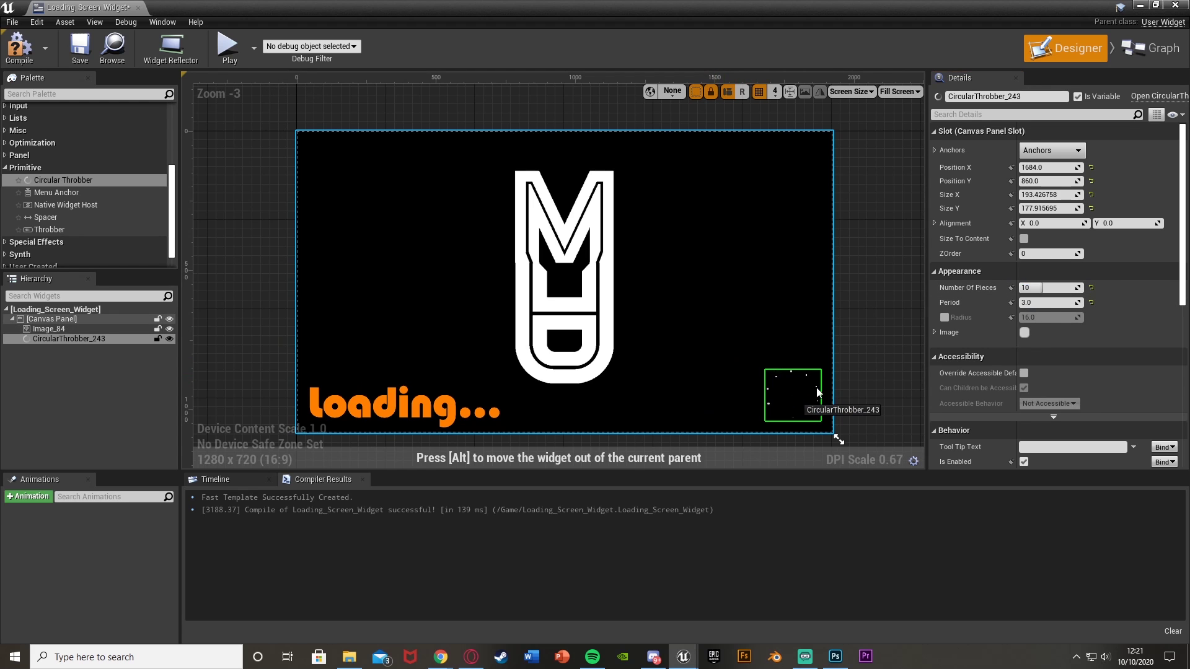
Step: Place the throbber at the bottom right of the loading screen, leaving anchors unchanged
left_click(863, 445)
left_click(792, 394)
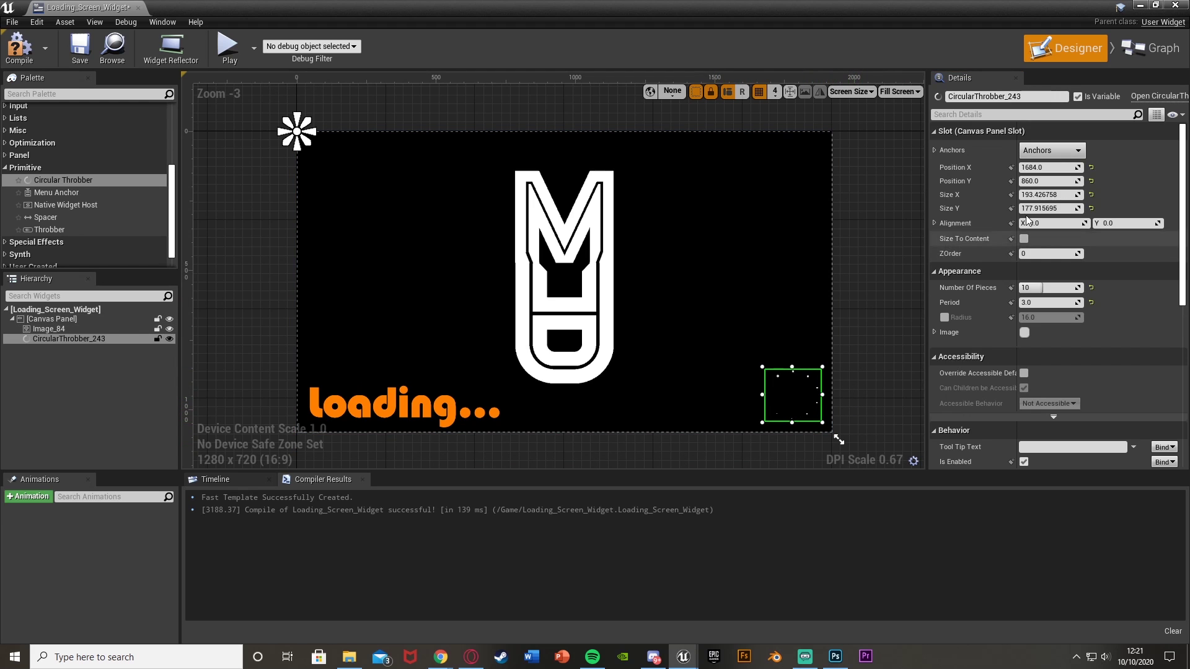
left_click(1052, 150)
left_click(839, 367)
left_click(877, 356)
scroll(677, 434, "down", 2)
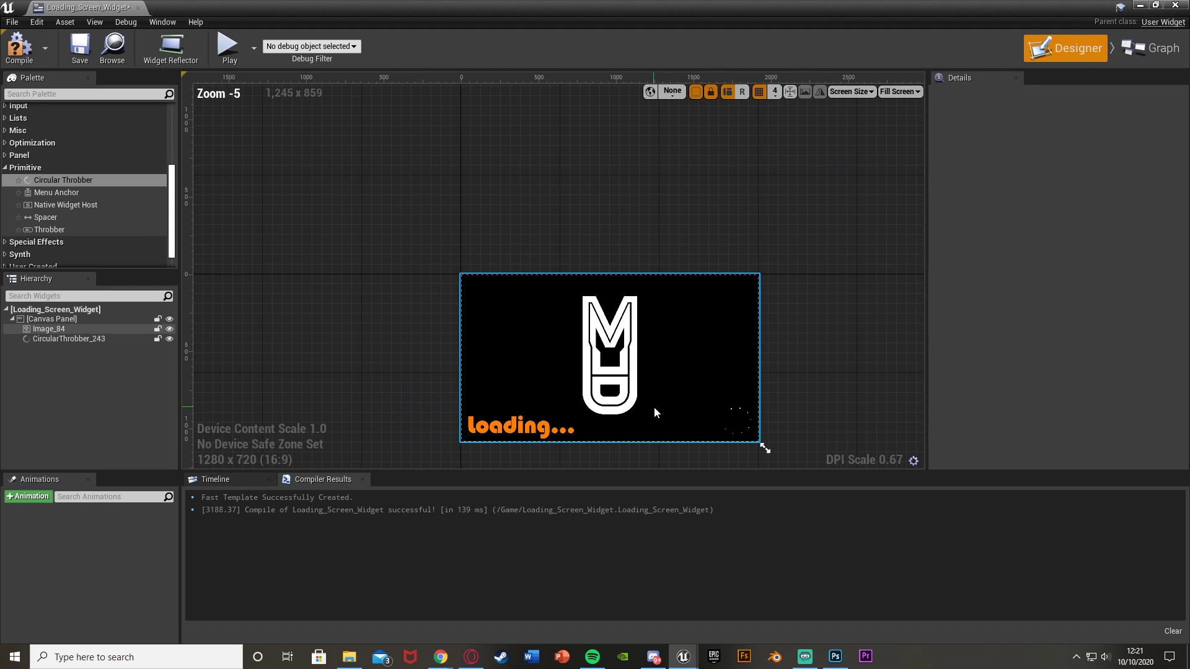
scroll(653, 406, "up", 2)
right_click_drag(679, 413, 653, 343)
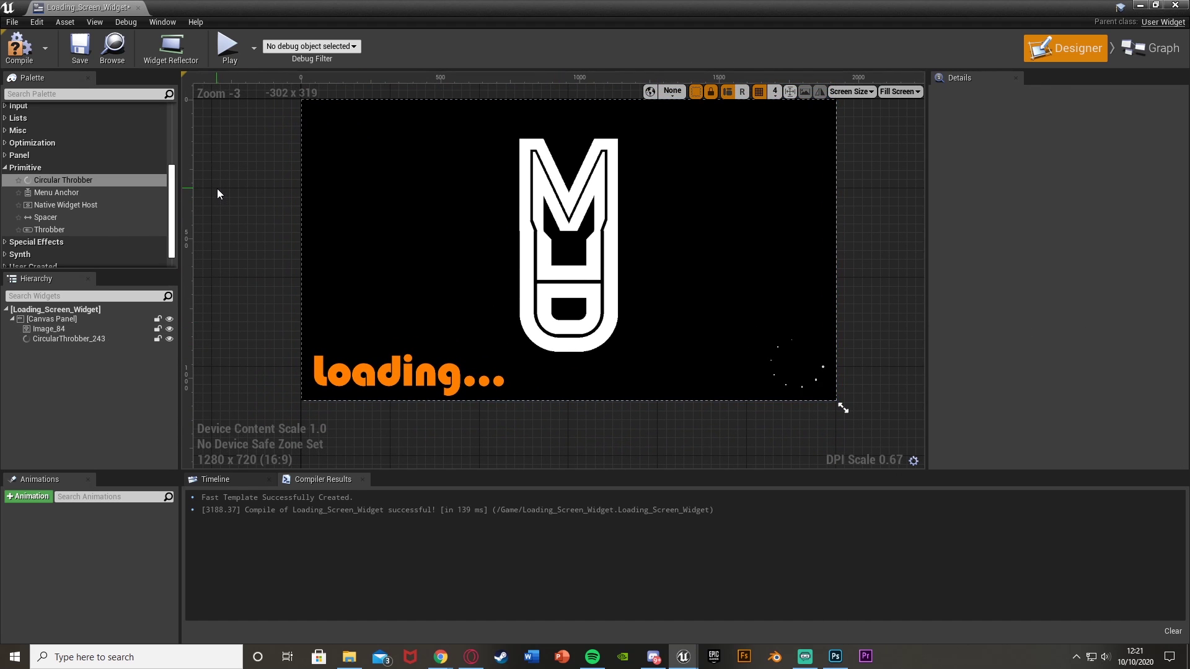
Step: Compile and save Loading_Screen_Widget, then return to the level editor
left_click(19, 46)
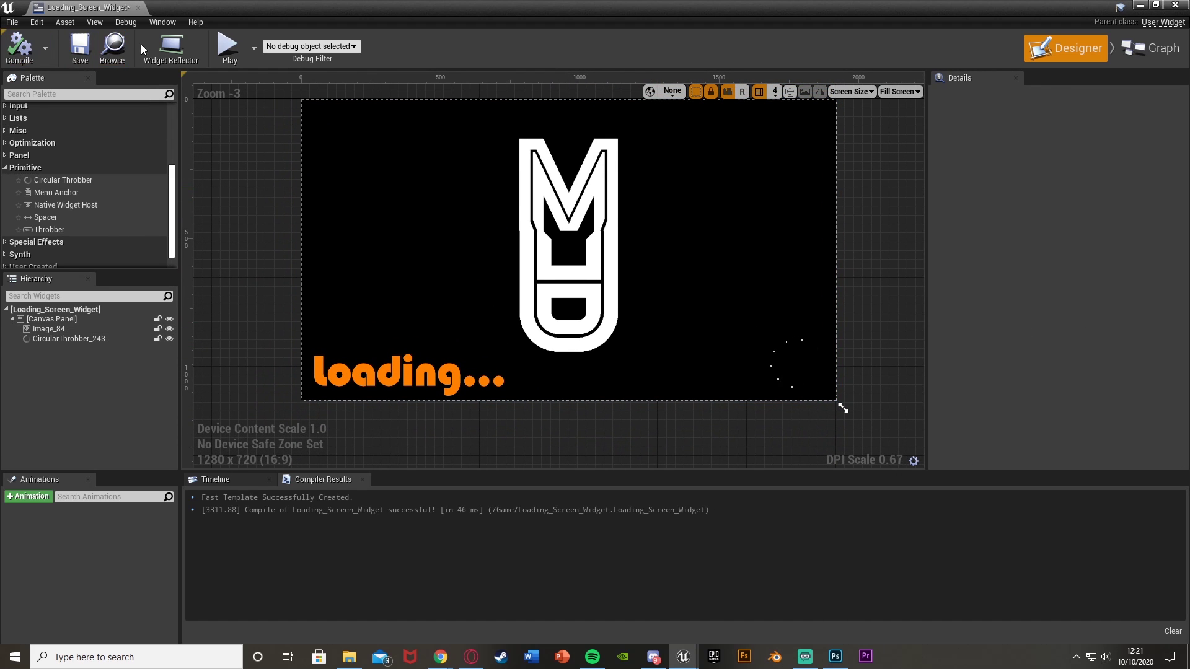
left_click(80, 50)
key("alt+Tab")
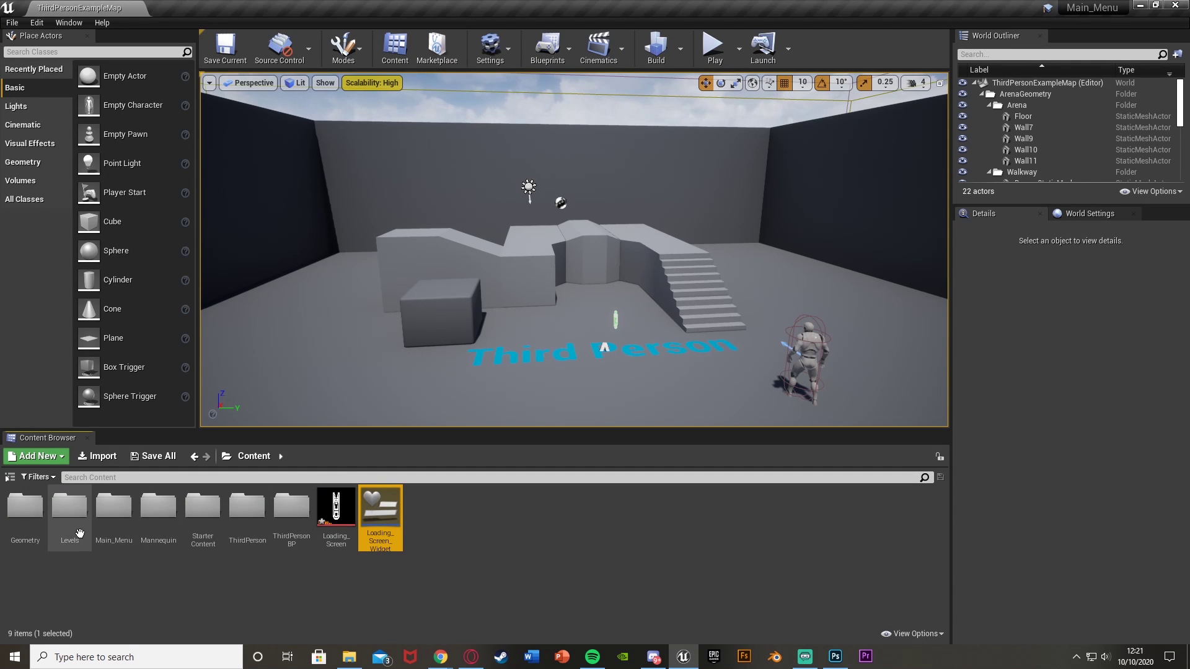
Step: Open Main_Menu_Level from the Levels folder, saving the Loading_Screen texture first
double_click(113, 505)
key("alt+Left")
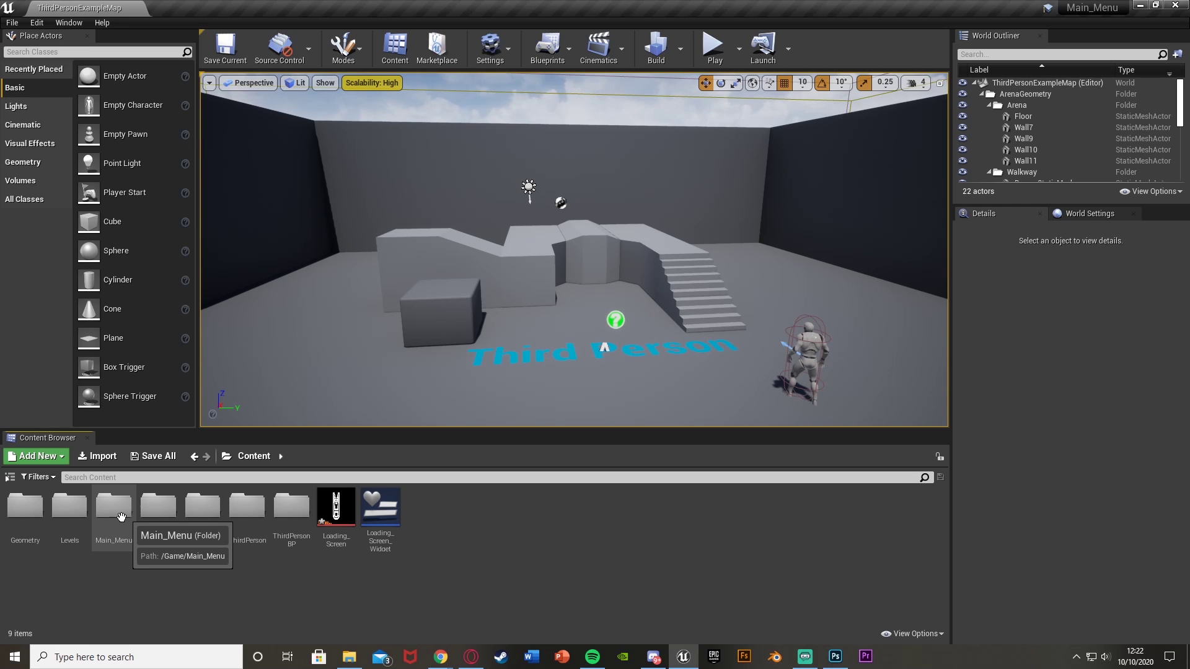
double_click(75, 514)
double_click(25, 509)
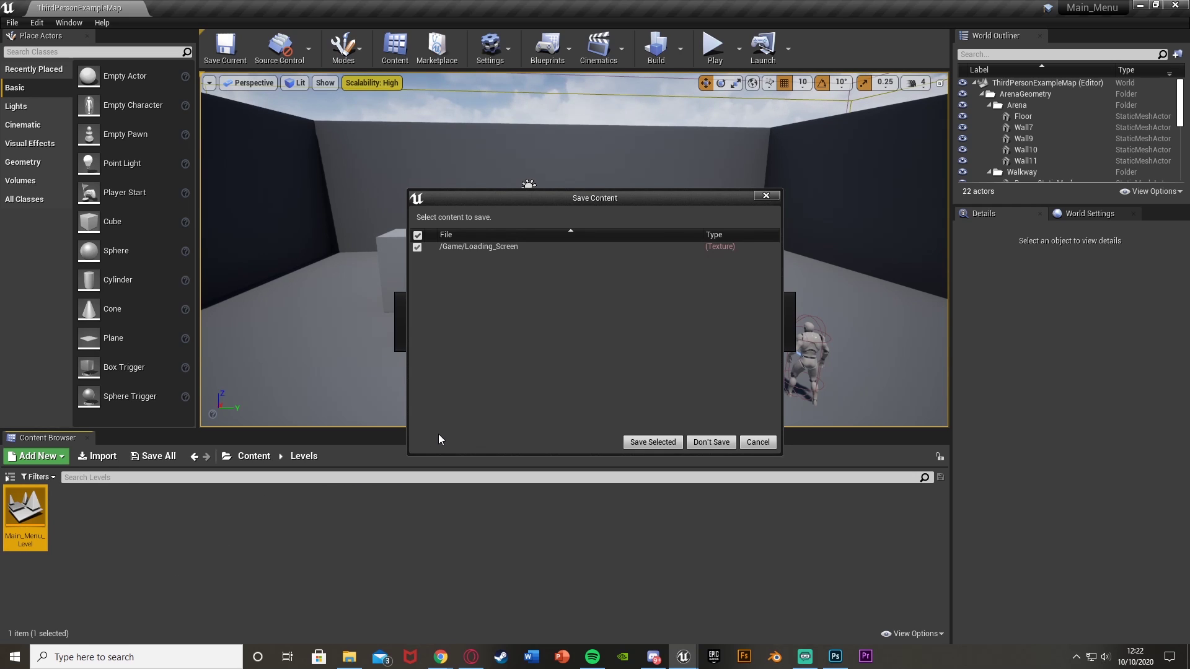
left_click(653, 442)
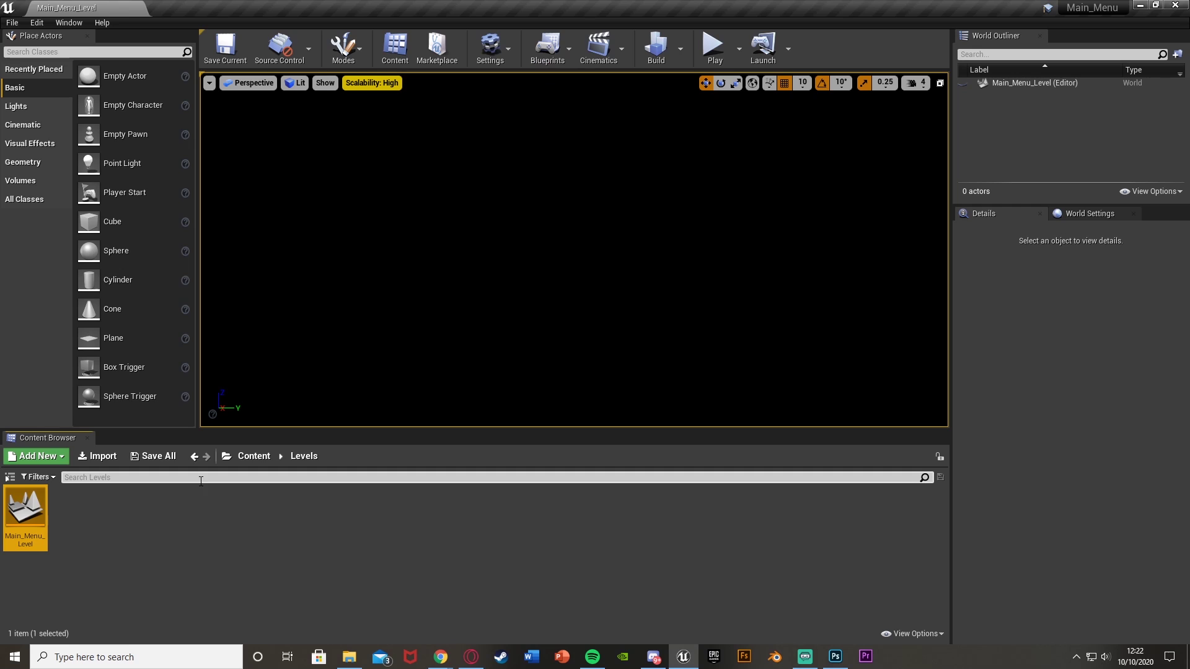
Step: Open Main_Menu_Widget from the Main_Menu folder
left_click(263, 457)
double_click(113, 507)
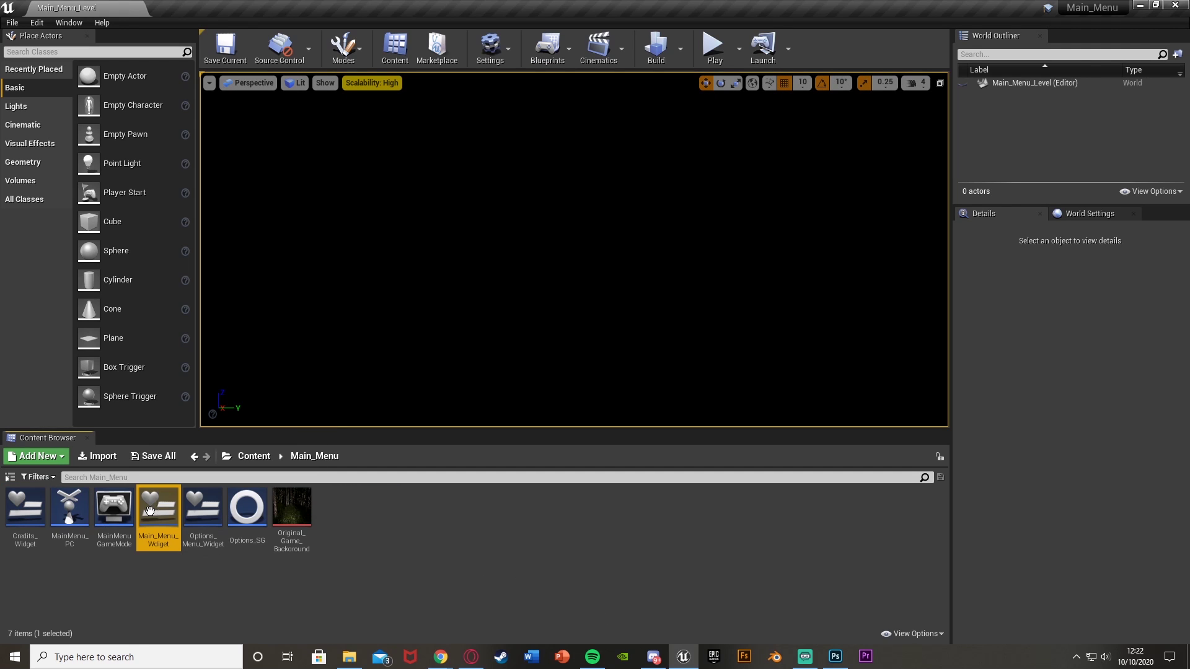
double_click(158, 505)
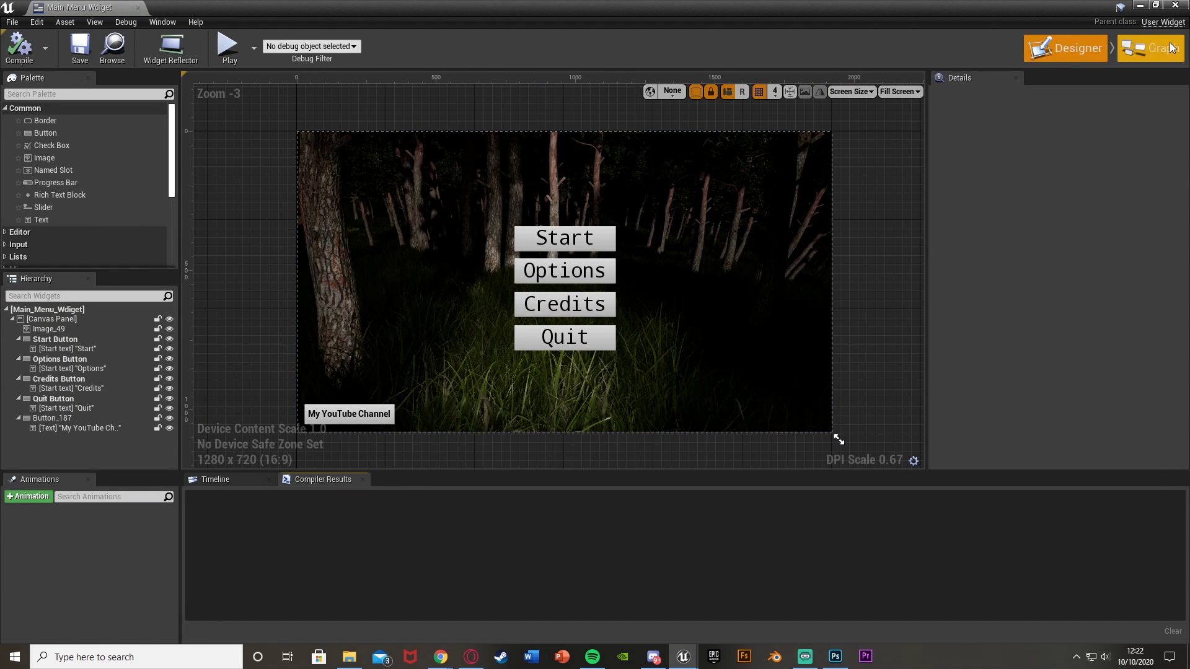
Step: After the Start button's On Clicked, add a Create Widget node for Loading_Screen_Widget
left_click(1168, 47)
right_click_drag(435, 326, 457, 457)
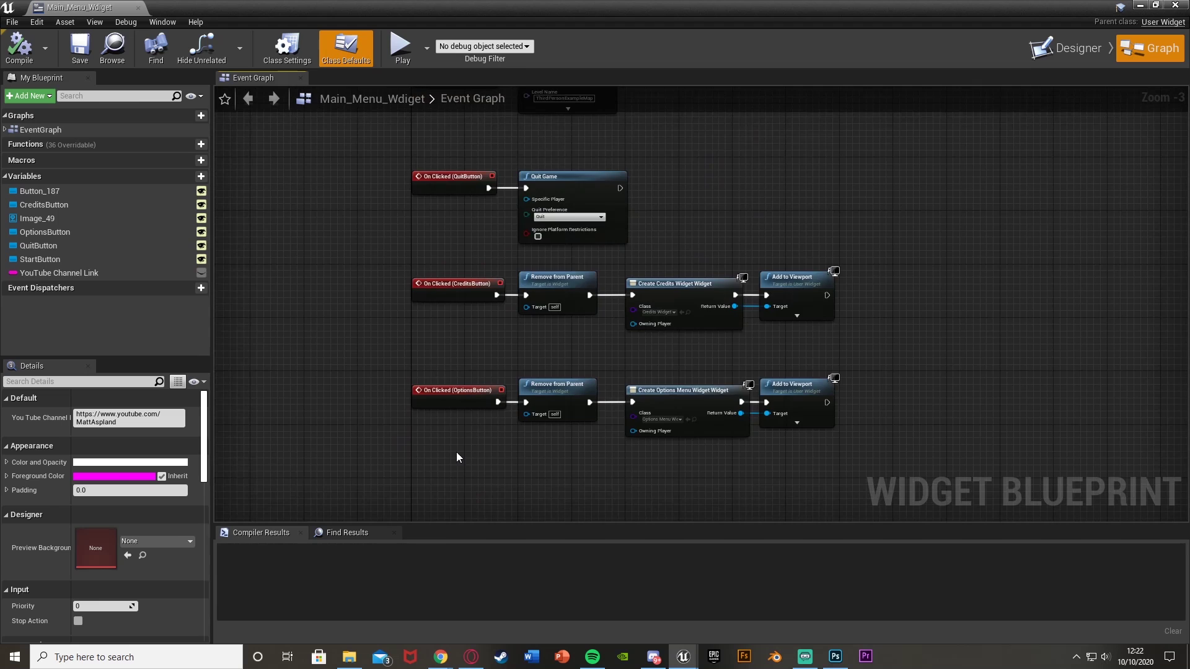
scroll(487, 345, "up", 4)
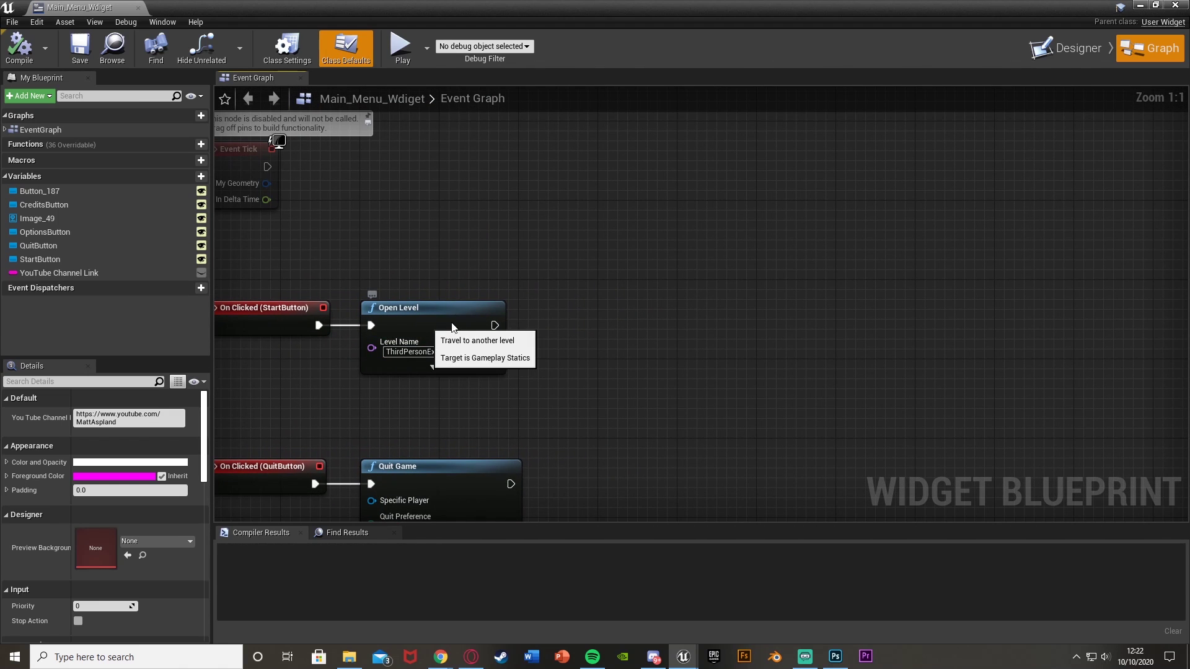
left_click_drag(428, 327, 896, 333)
left_click_drag(318, 326, 411, 322)
type("crea")
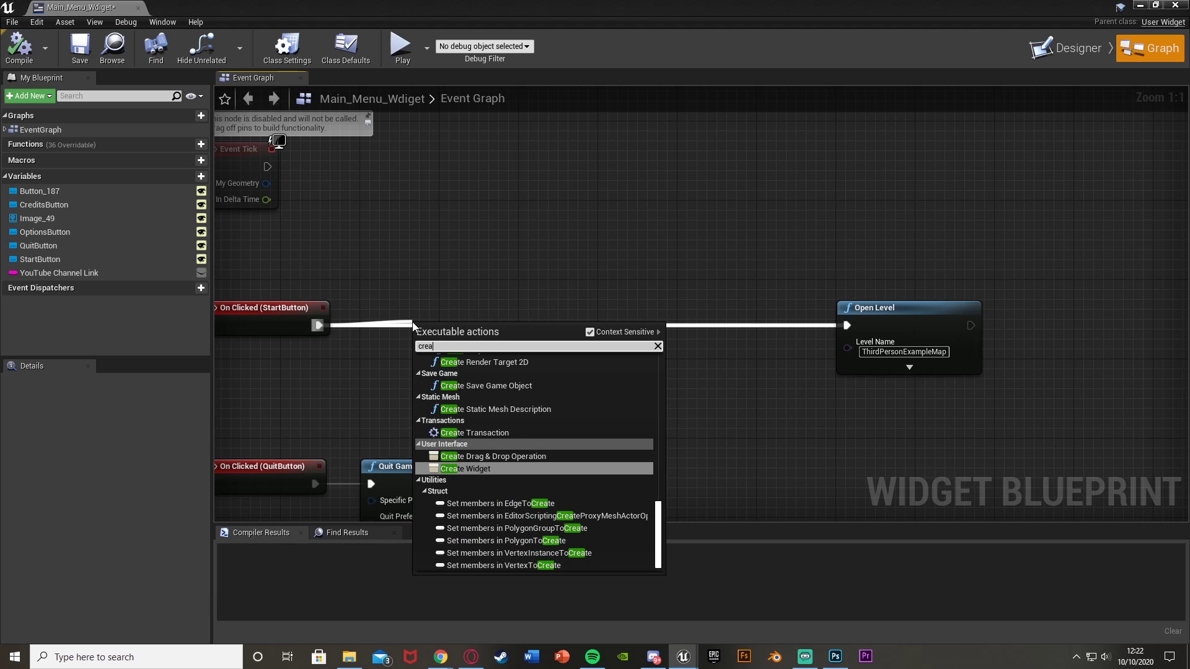
type("te w")
key("Return")
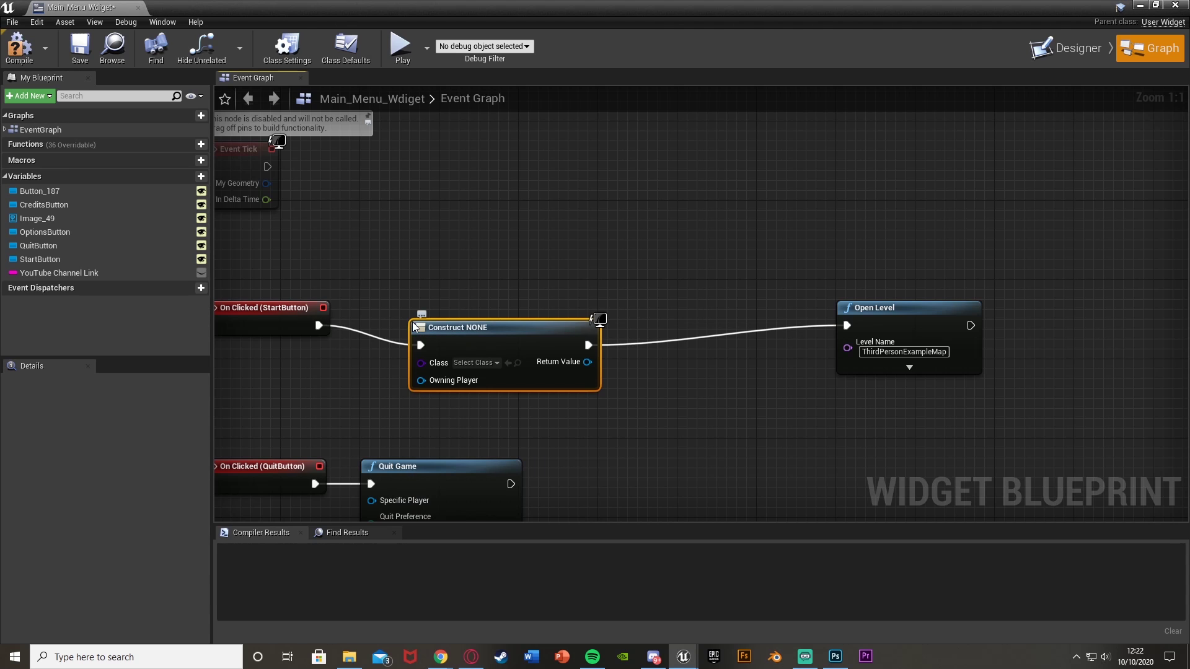
left_click_drag(431, 310, 411, 310)
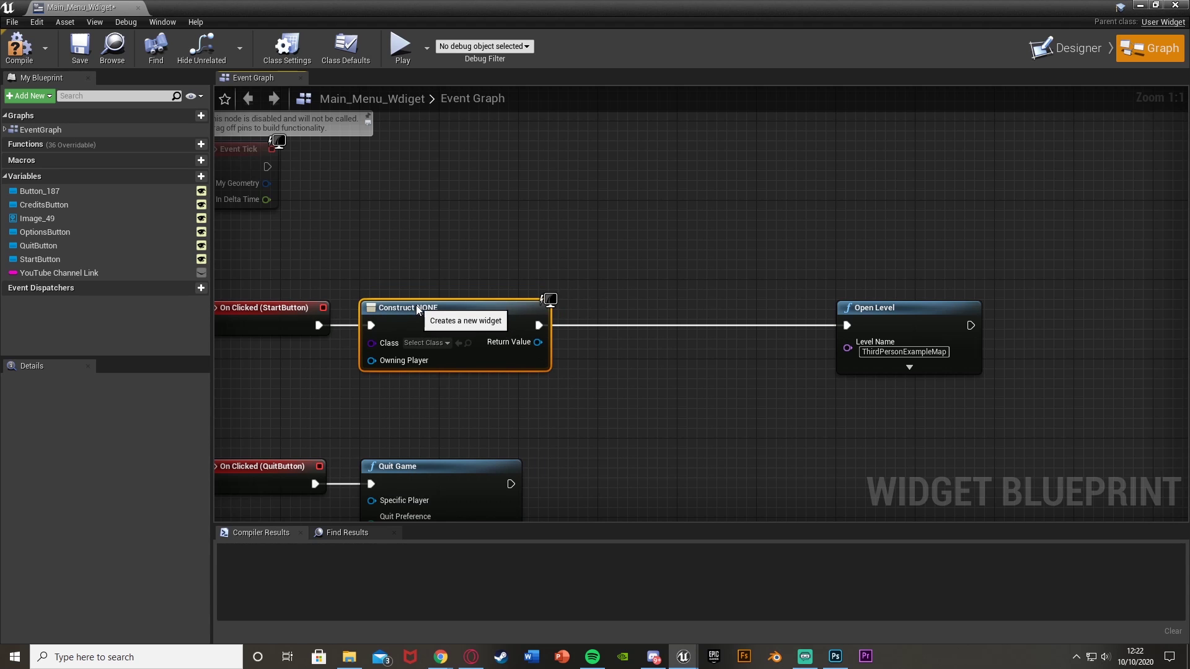
left_click(424, 344)
type("load")
left_click(462, 383)
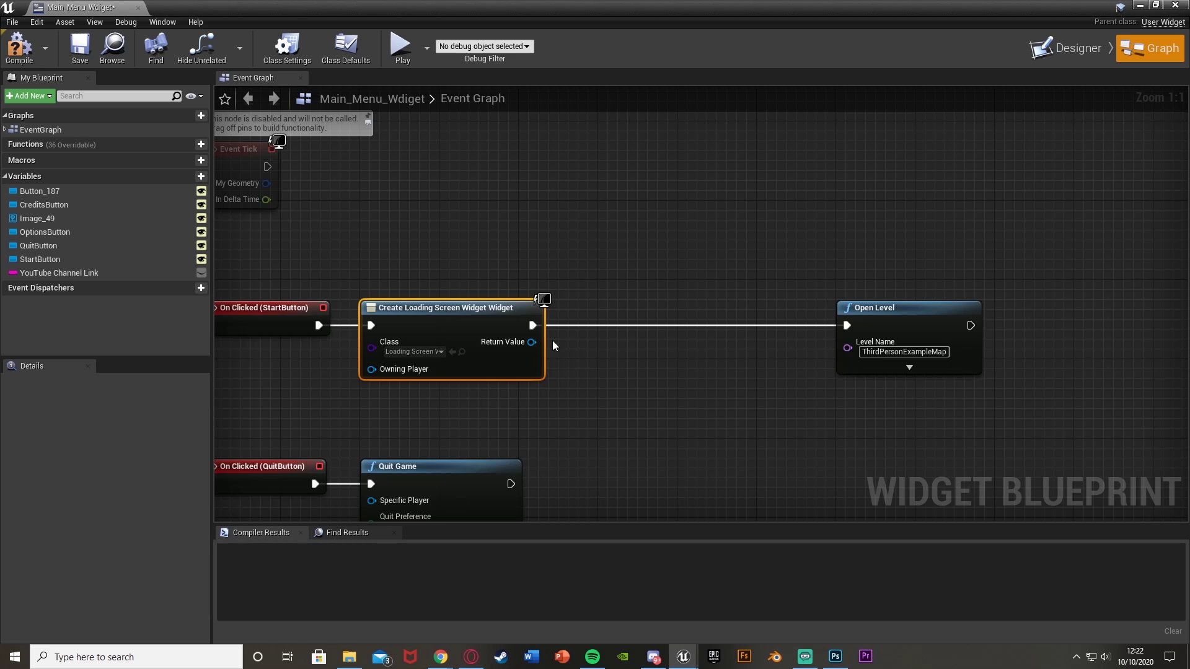
Step: Wire the created widget into Add to Viewport and shift Open Level further right
left_click_drag(531, 342, 590, 339)
type("add to")
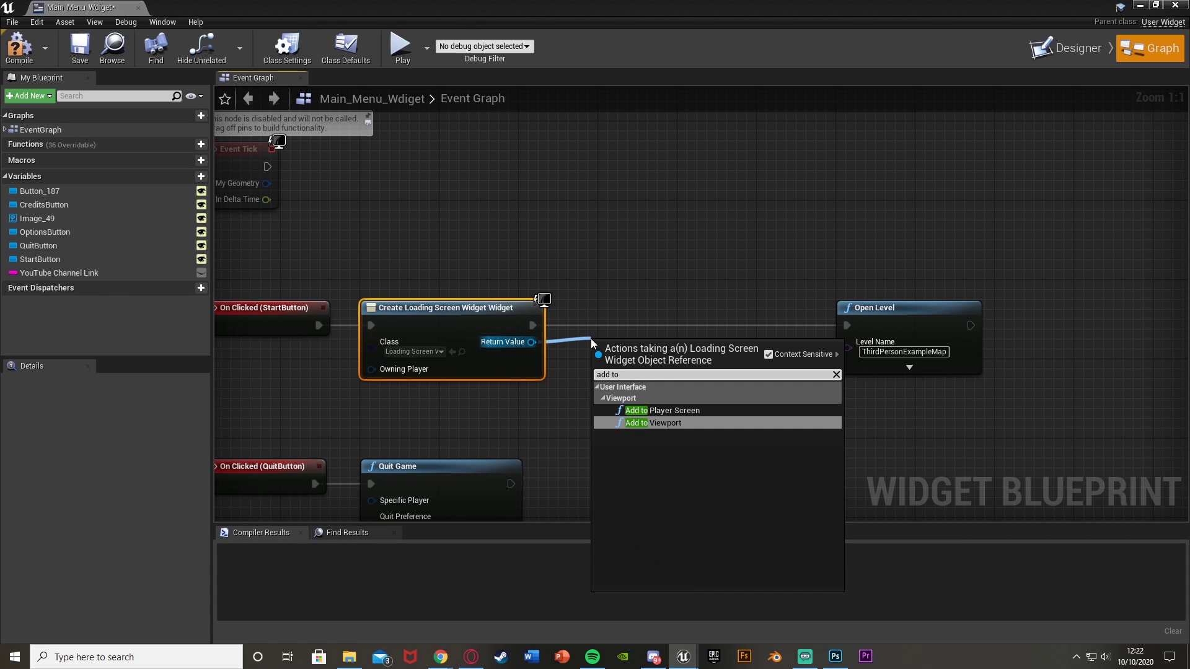
key("Return")
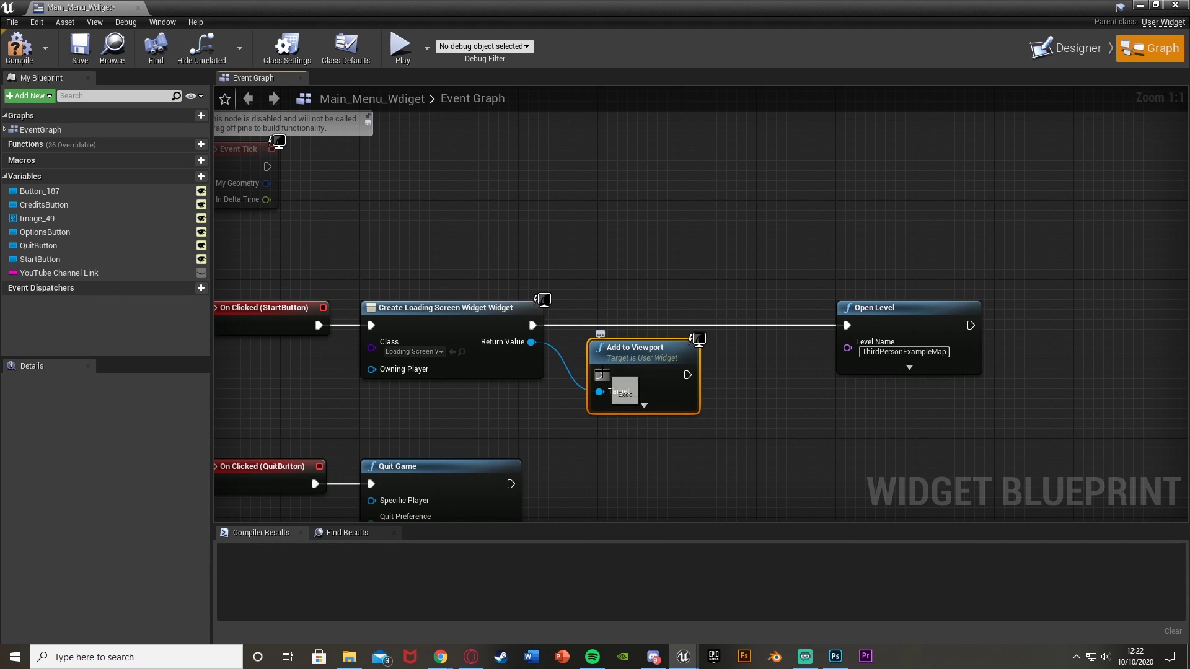
left_click_drag(599, 375, 531, 330)
left_click_drag(623, 360, 601, 310)
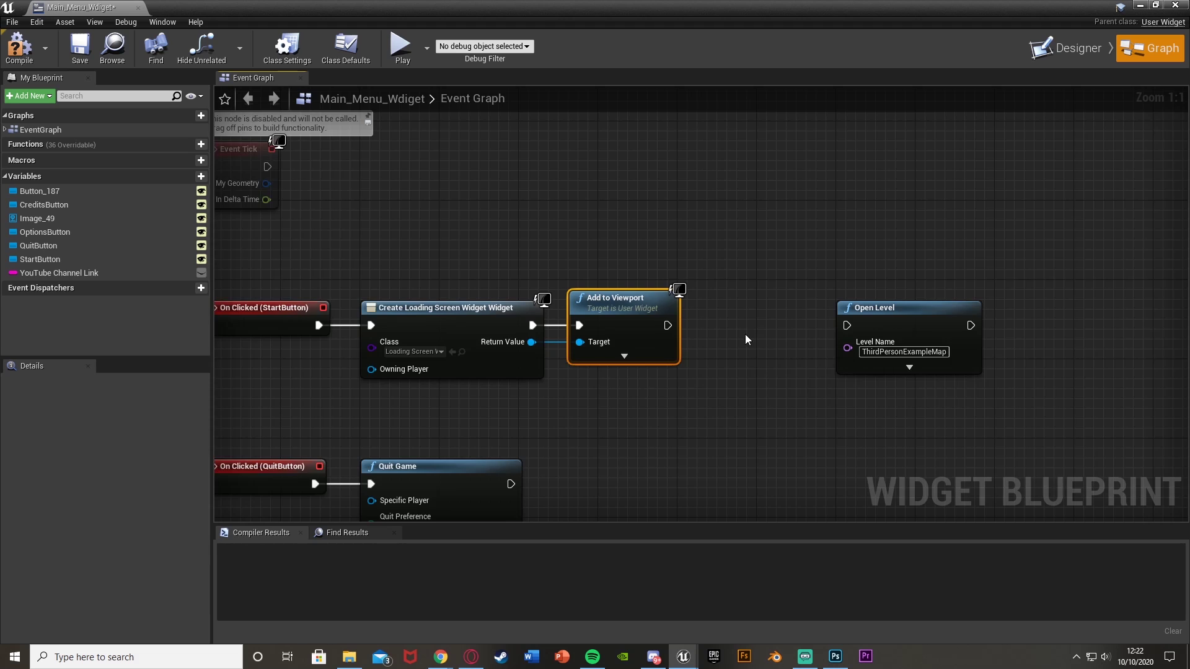
right_click_drag(746, 334, 574, 339)
left_click_drag(755, 313, 834, 313)
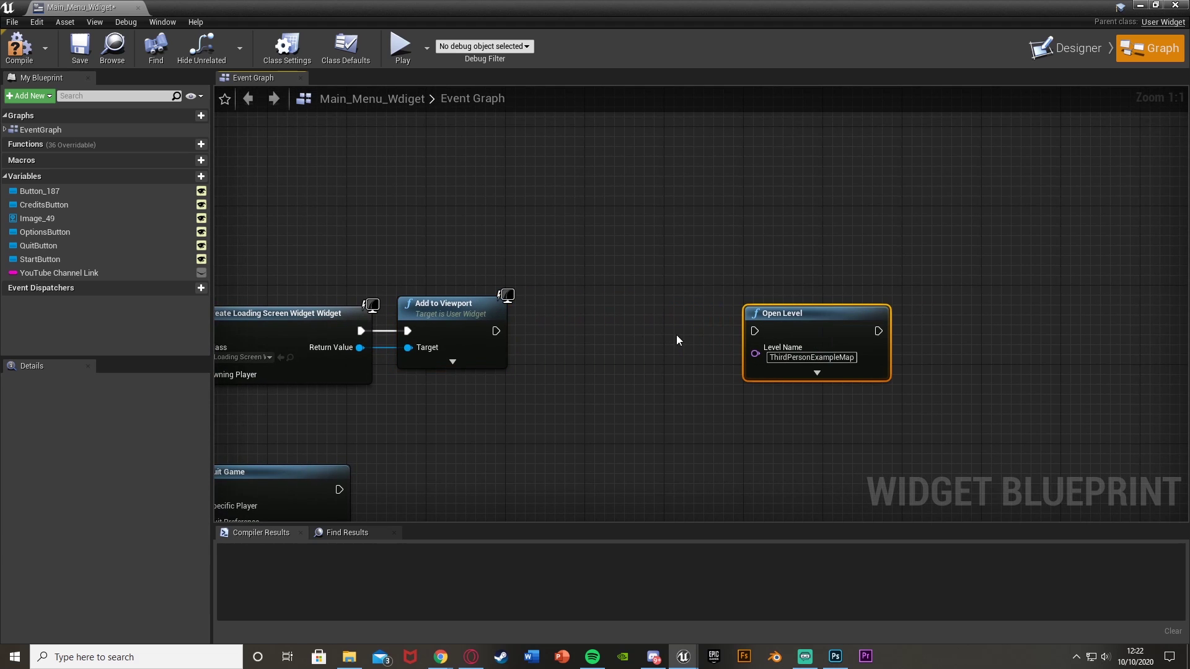
Step: Insert a Delay node between Add to Viewport and Open Level
left_click(597, 339)
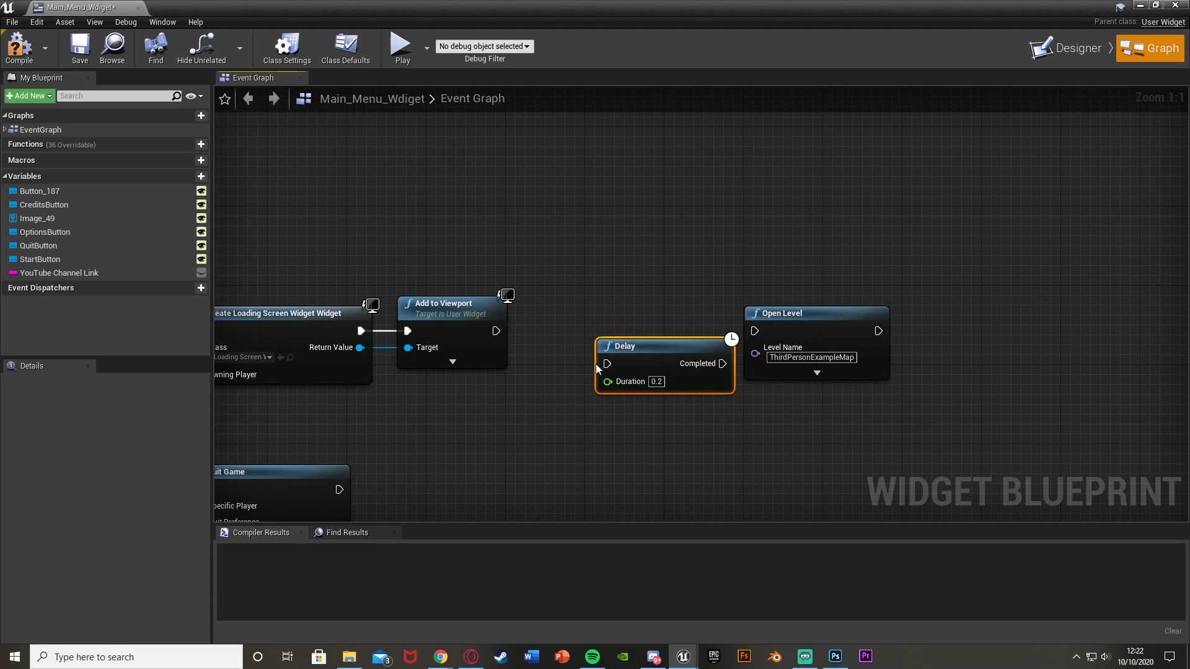
left_click_drag(607, 364, 550, 313)
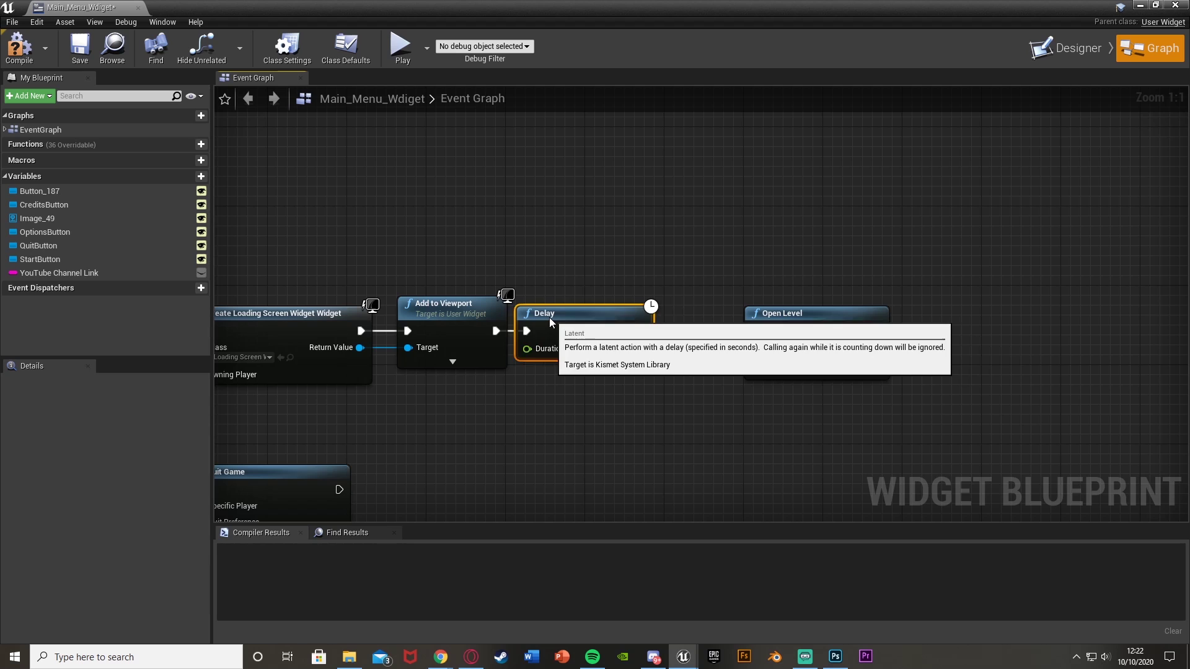
left_click_drag(651, 331, 762, 332)
left_click_drag(763, 313, 658, 341)
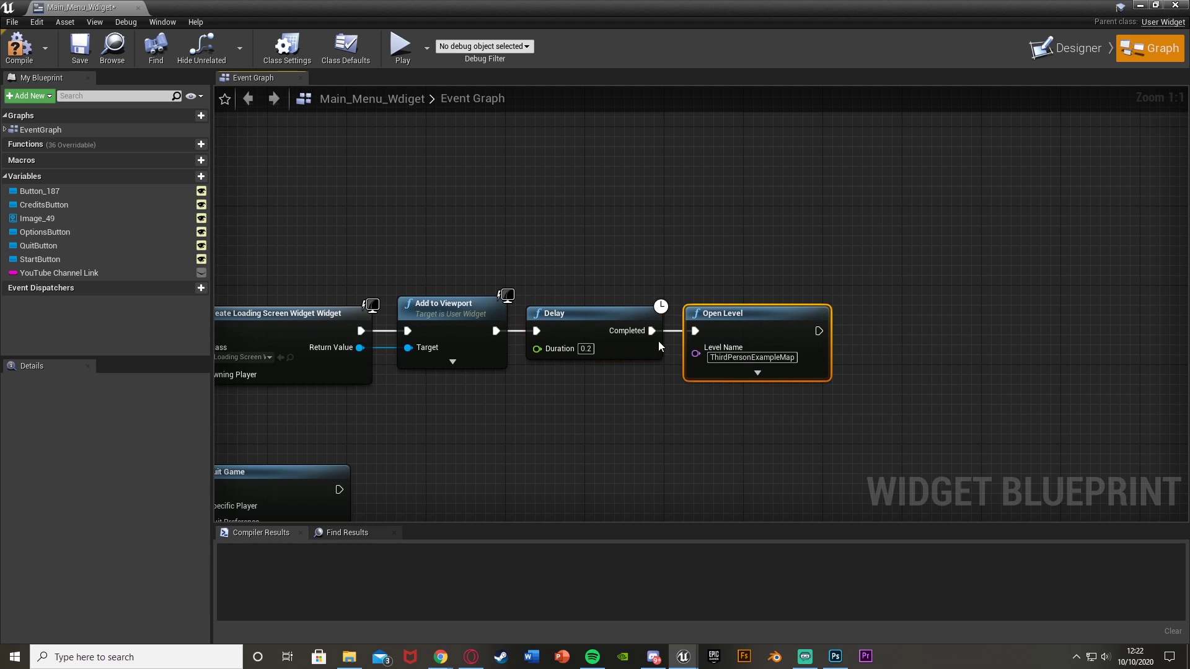
right_click_drag(658, 341, 909, 330)
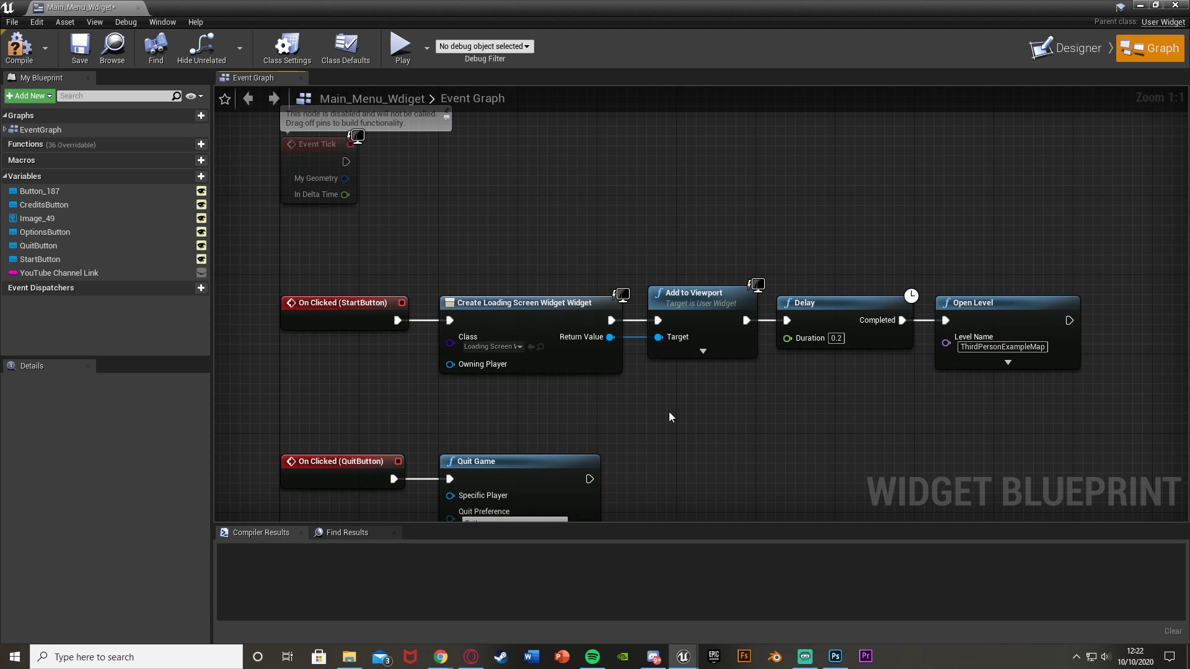
right_click_drag(683, 408, 681, 374)
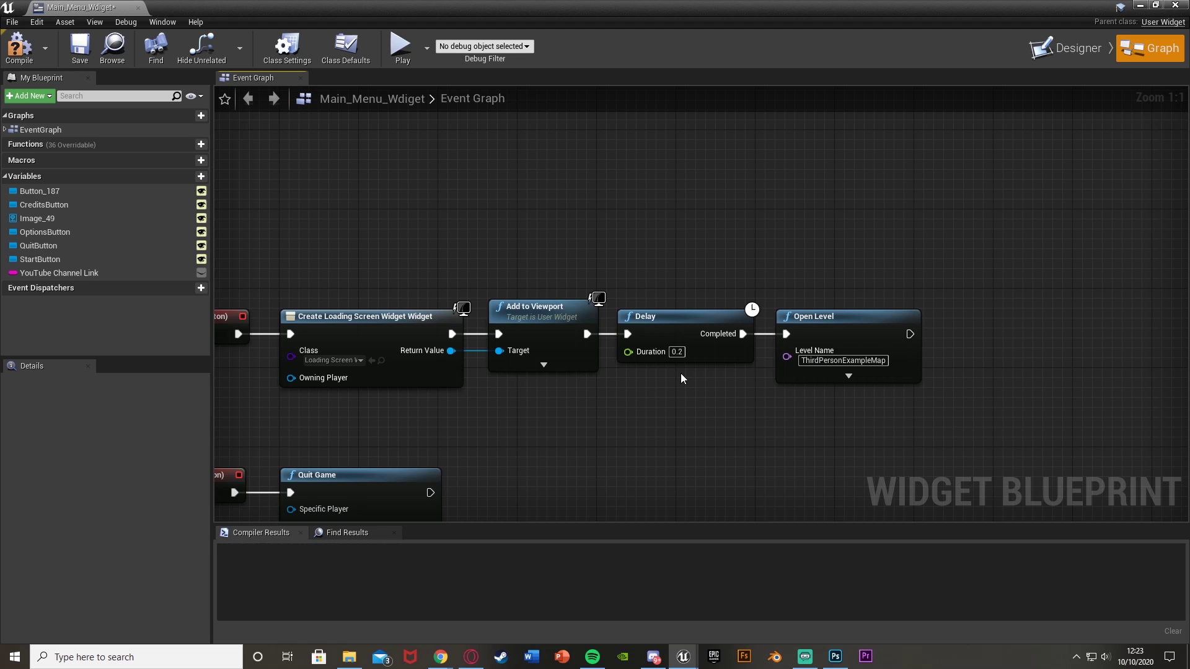
Step: Compile Main_Menu_Wdiget and review the Start button's node chain
scroll(667, 378, "down", 3)
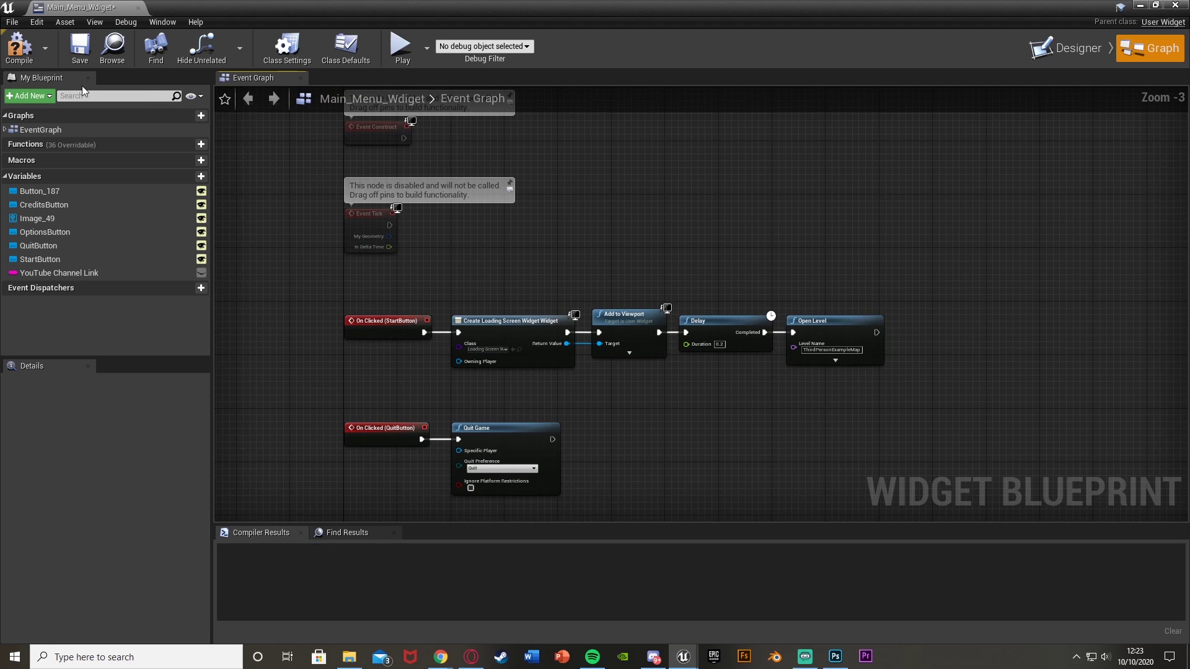
left_click(19, 48)
right_click_drag(566, 364, 510, 353)
right_click_drag(684, 303, 651, 327)
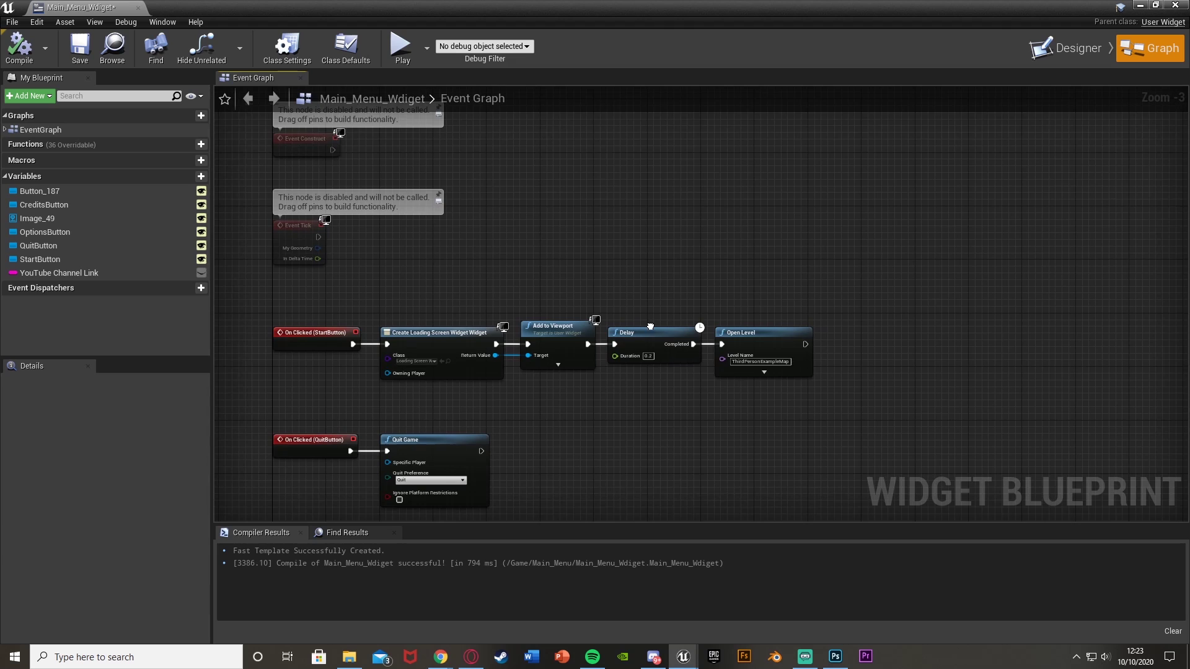
scroll(650, 326, "up", 3)
left_click_drag(340, 202, 704, 422)
left_click(705, 421)
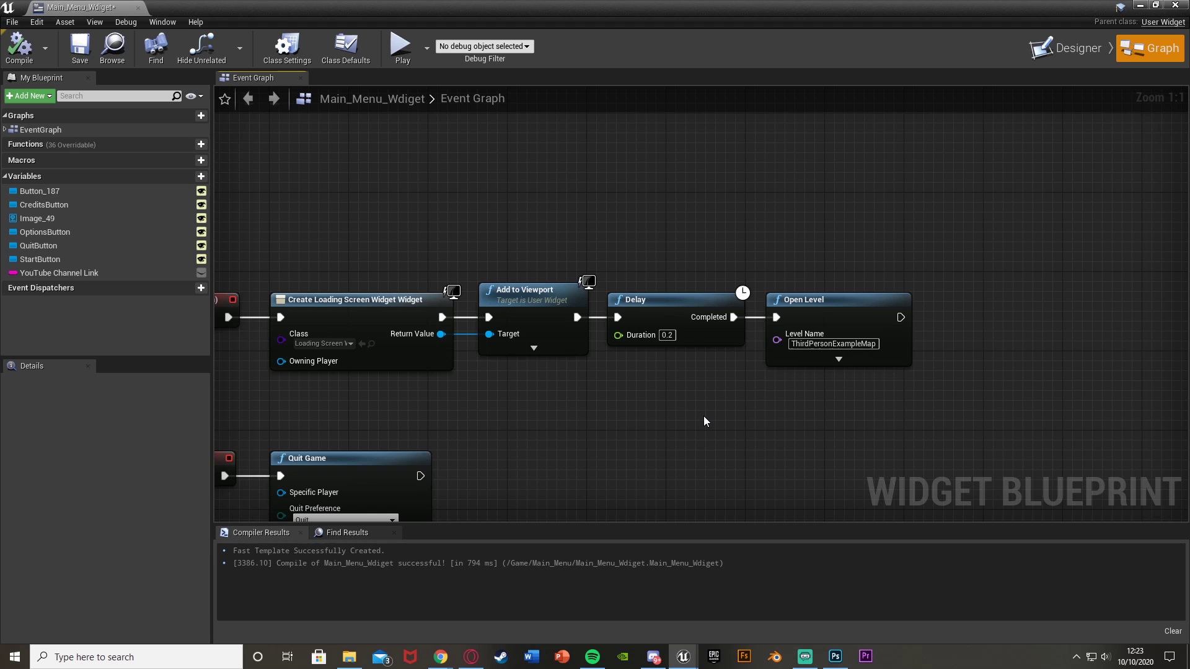
Step: Save and close Main_Menu_Wdiget, then test Start in Play mode and exit with Esc
left_click(79, 49)
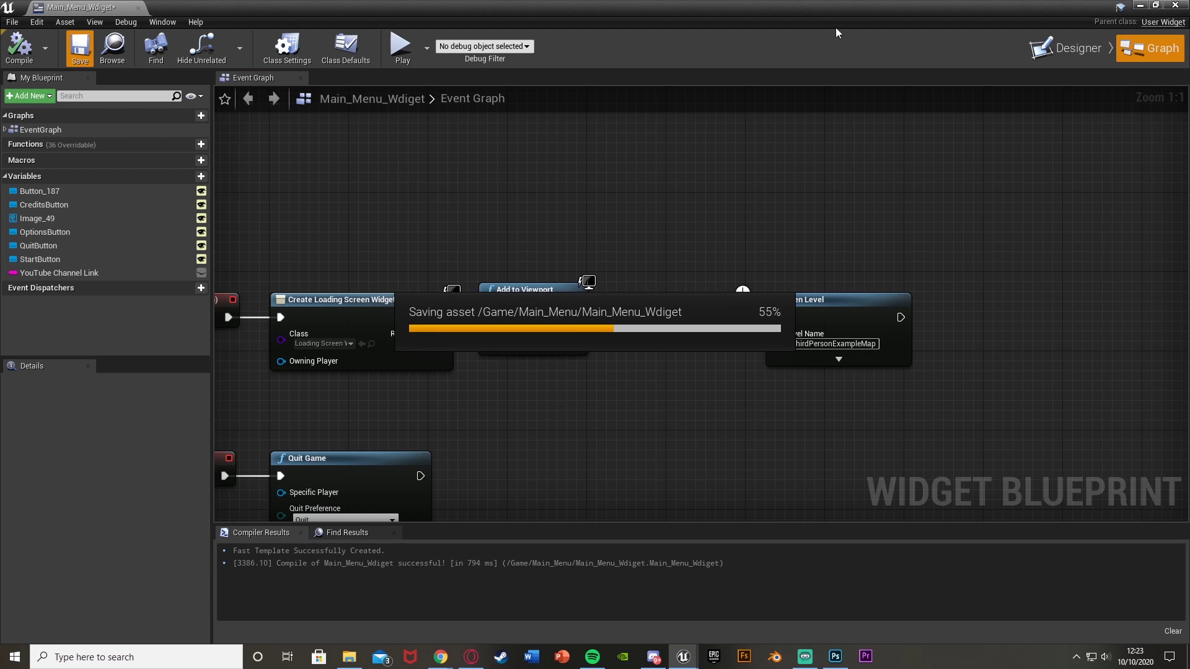
left_click(1176, 5)
left_click(715, 46)
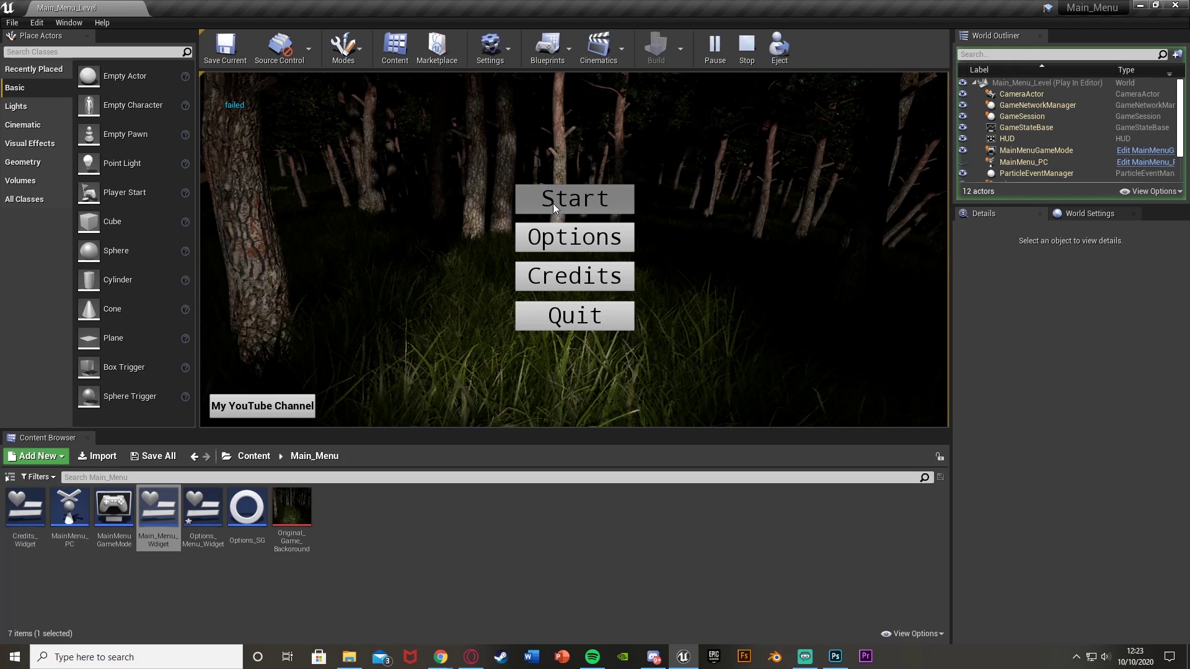
left_click(590, 202)
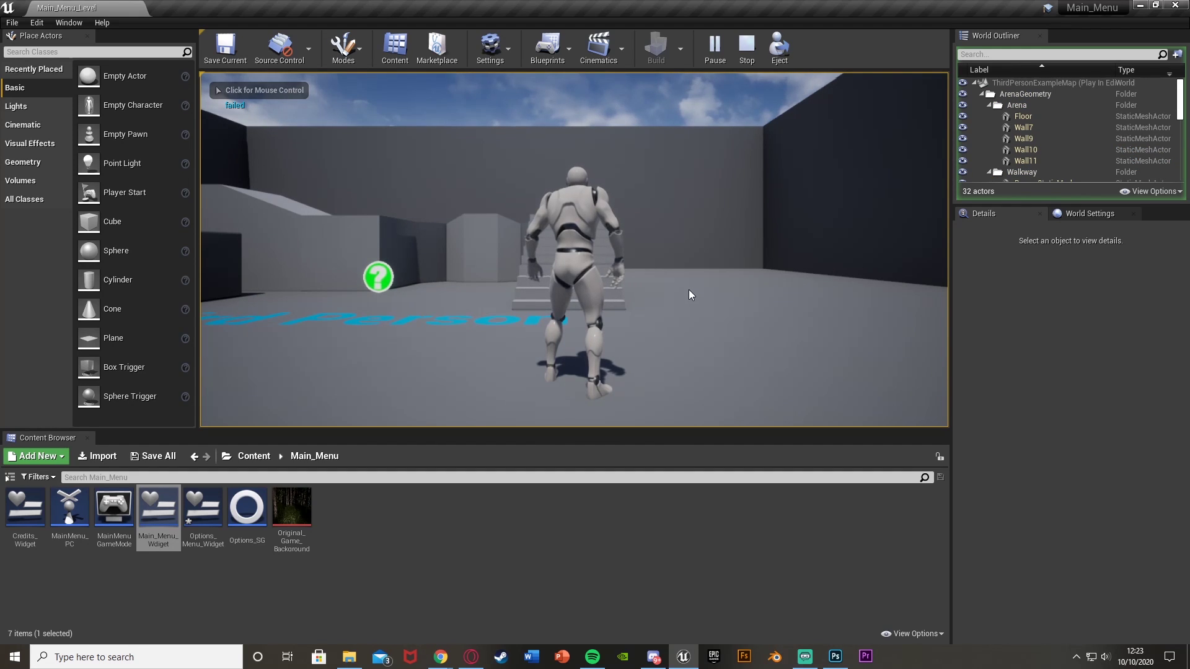
key("Escape")
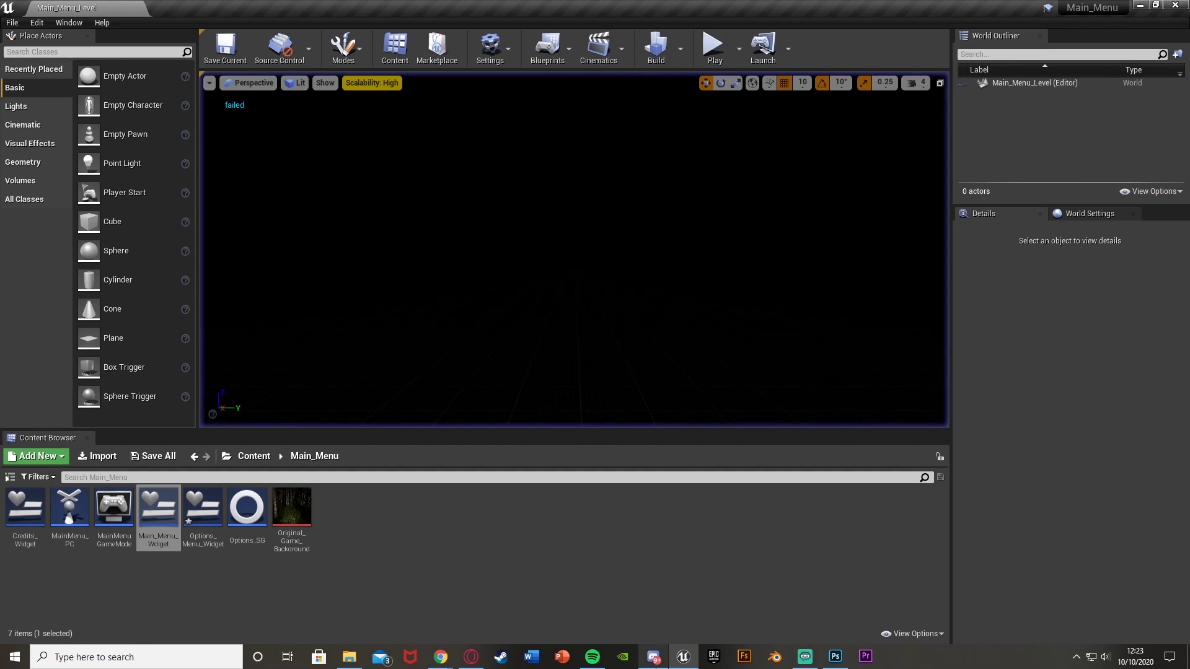
Step: Reopen Main_Menu_Wdiget, change the Delay duration from 0.2 to 5 seconds, and recompile
double_click(168, 527)
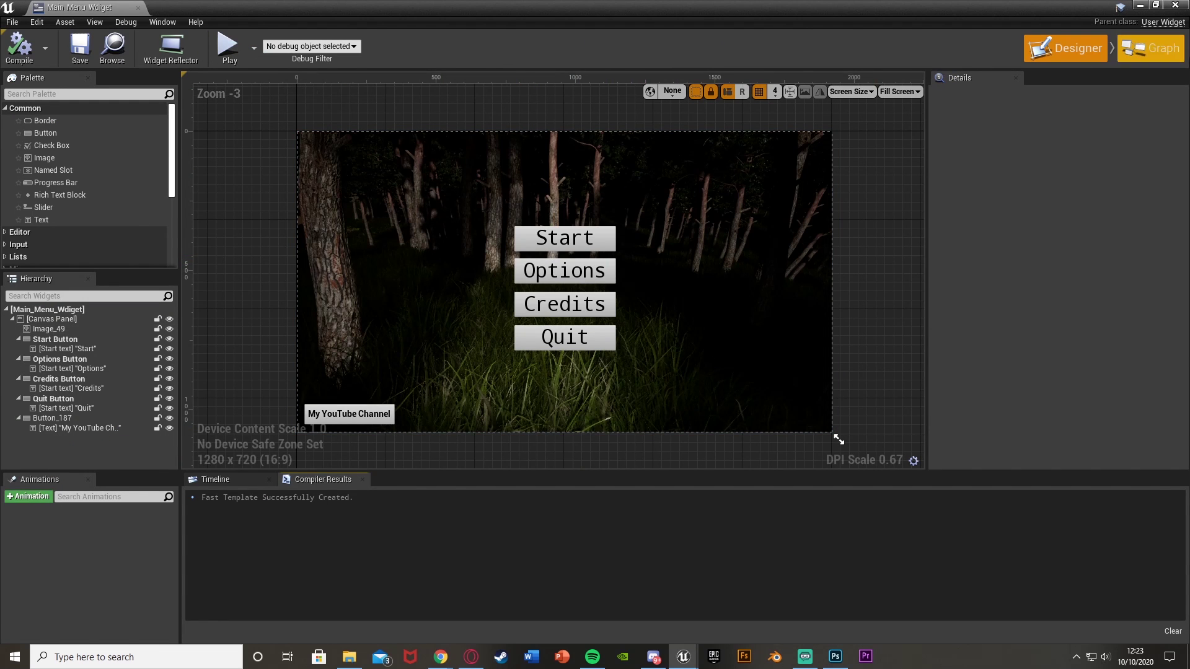
left_click(1148, 48)
left_click(665, 336)
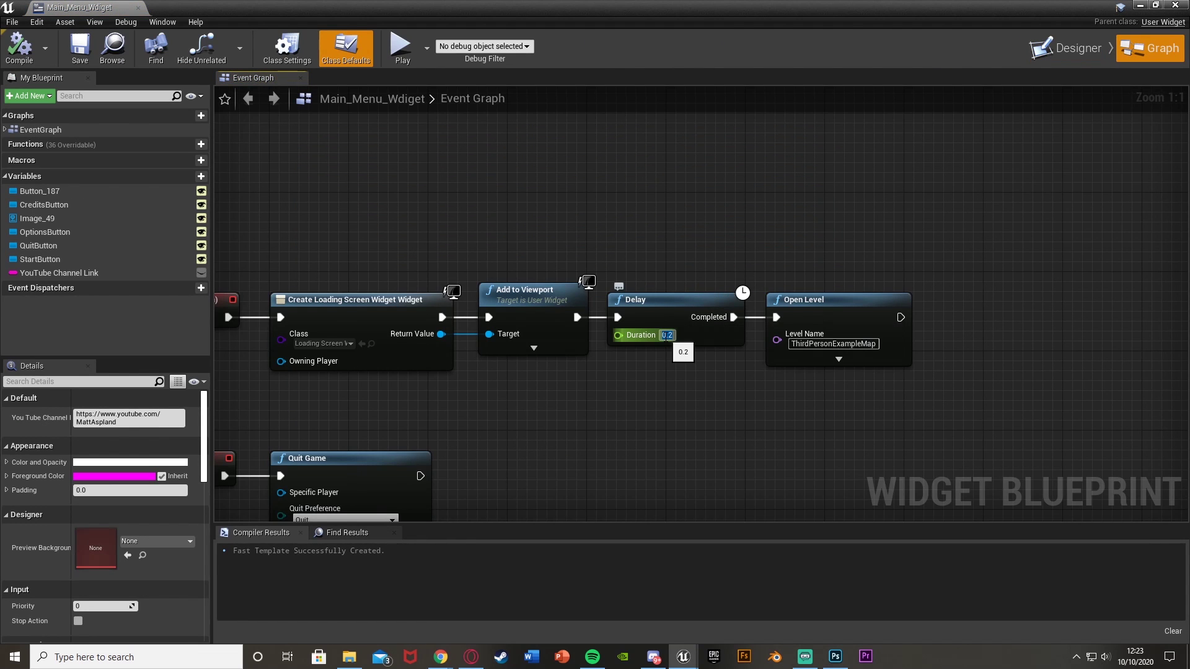
type("5")
key("Return")
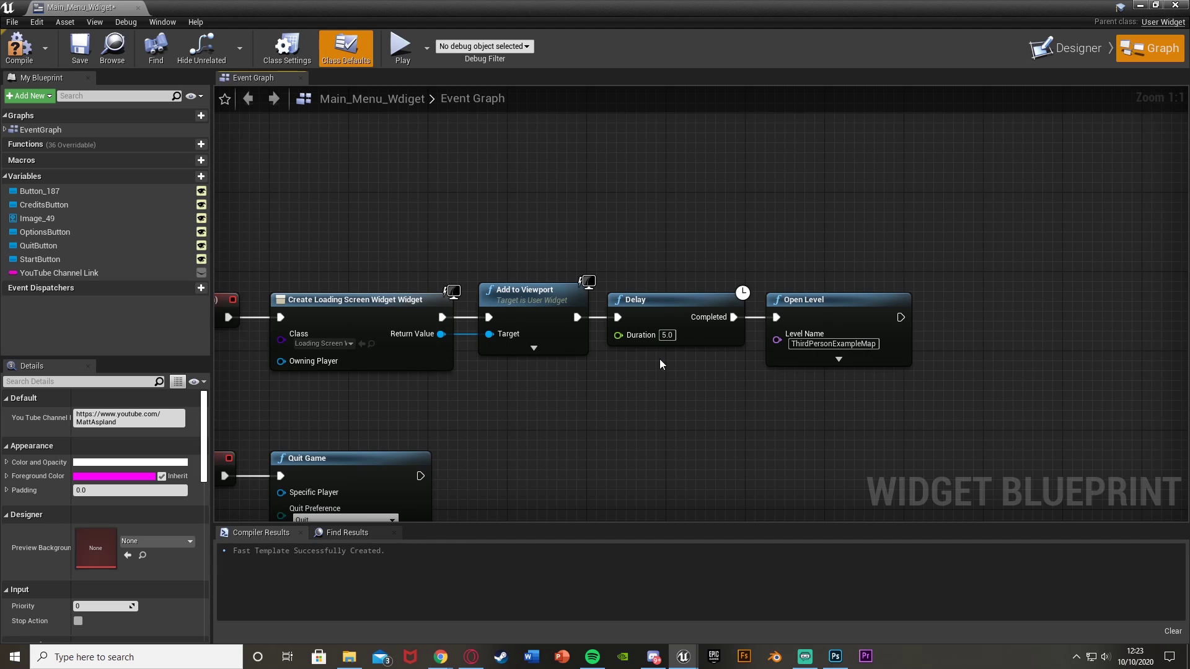
left_click(19, 49)
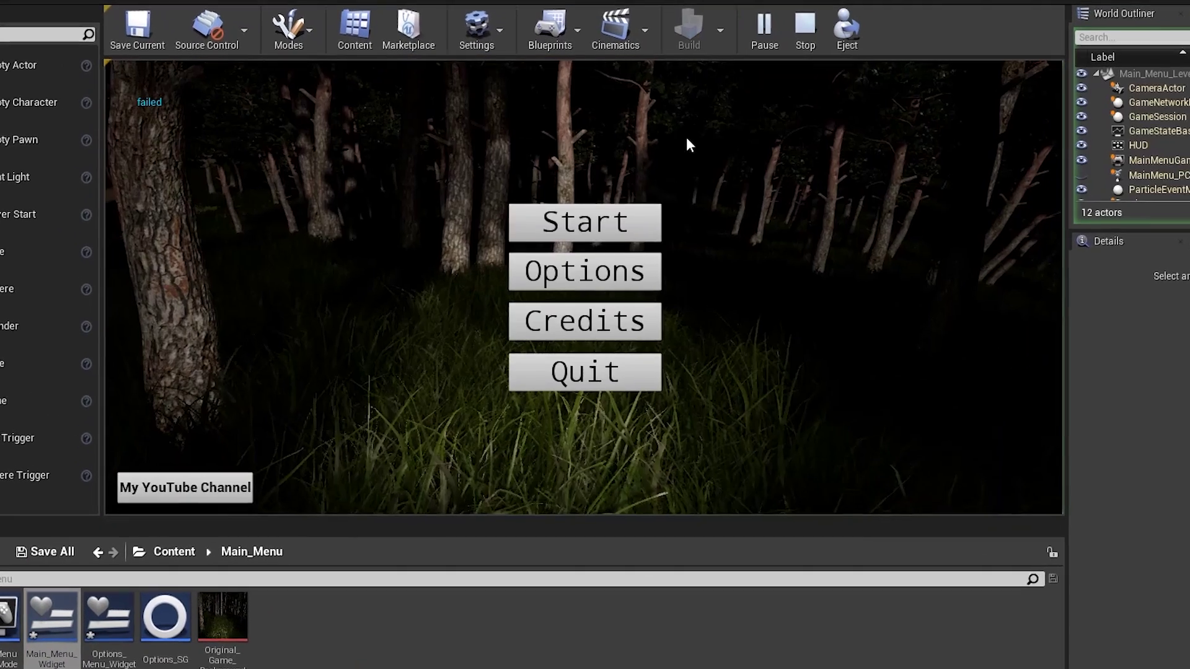
Step: Test-play through the loading screen, walk and jump the character, then exit with Esc
left_click(582, 219)
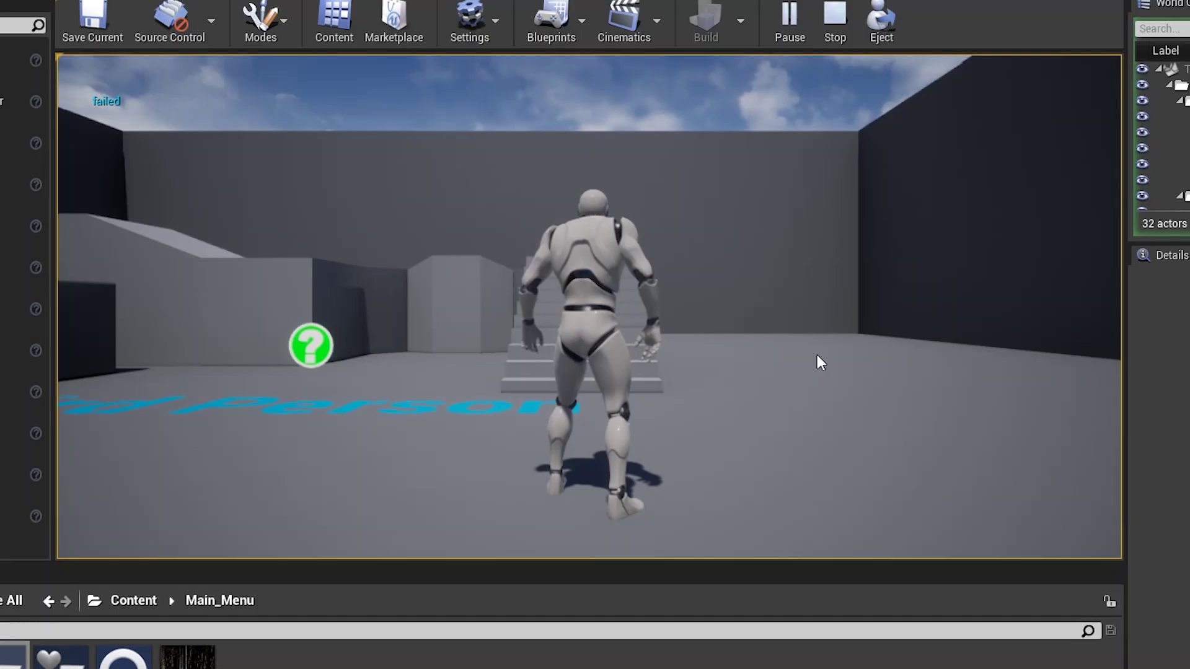
key("w")
key("space")
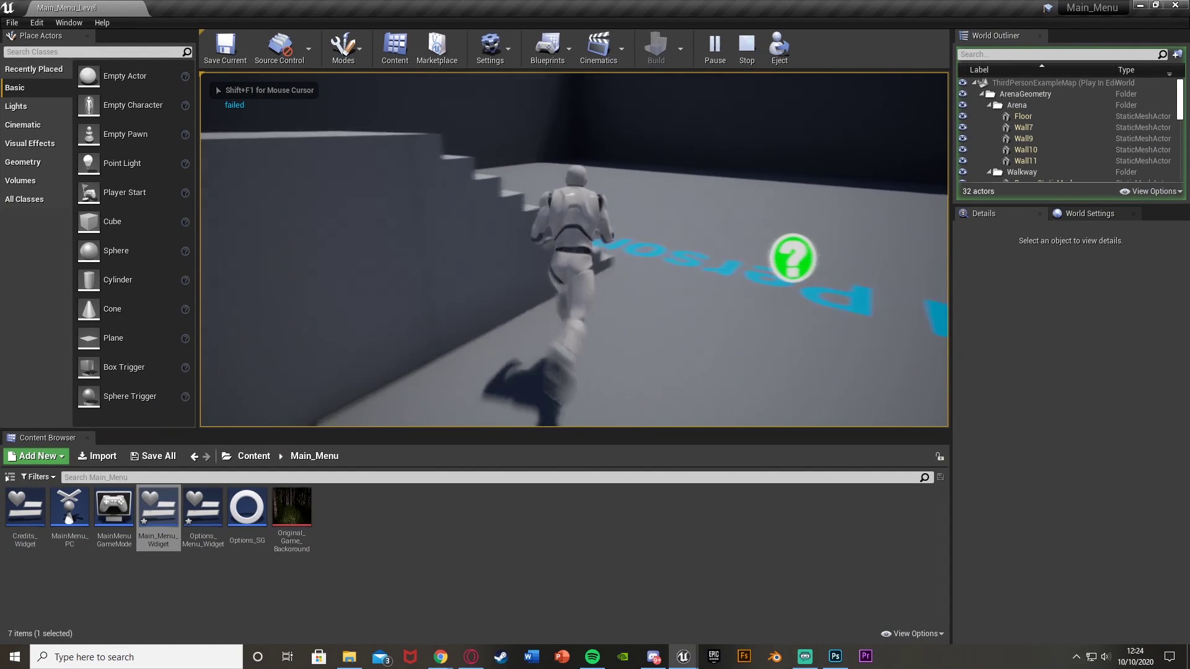
key("Escape")
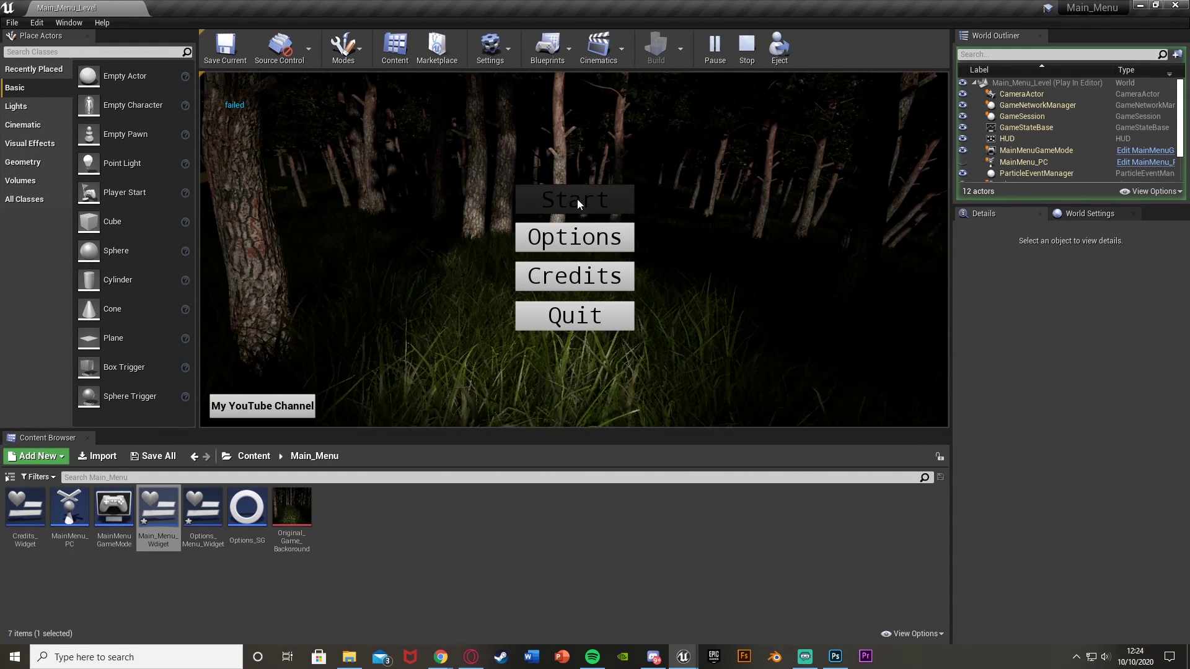
Step: Start again from the menu, run the character toward the stairs, then stop the session
left_click(577, 197)
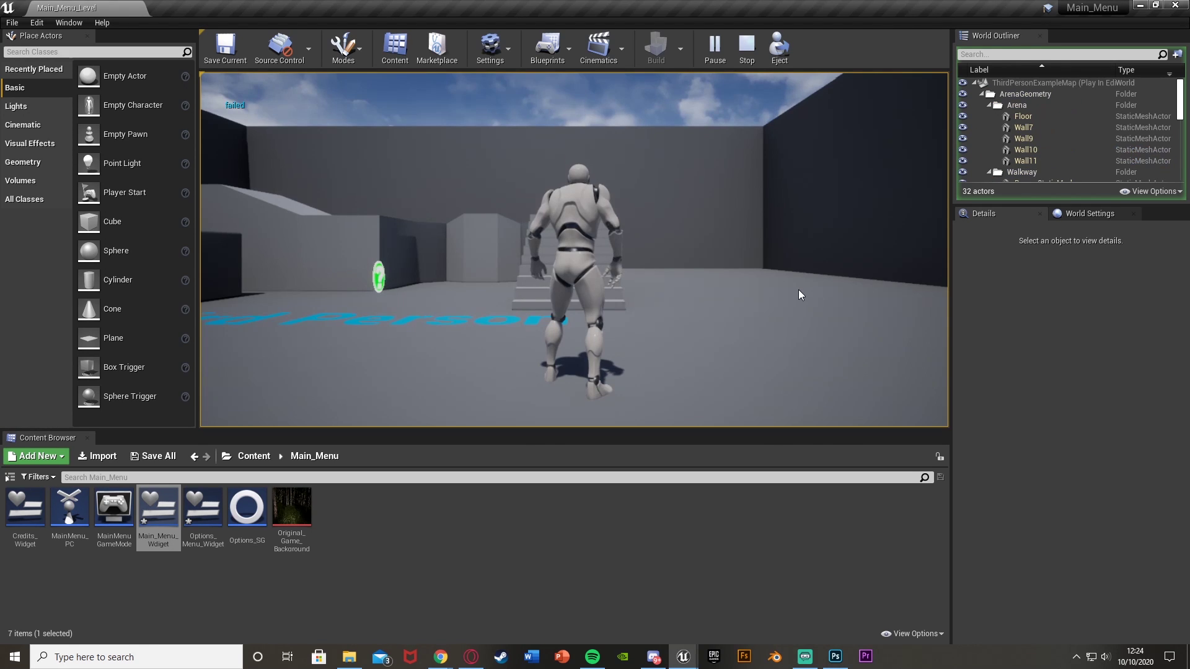
left_click(799, 289)
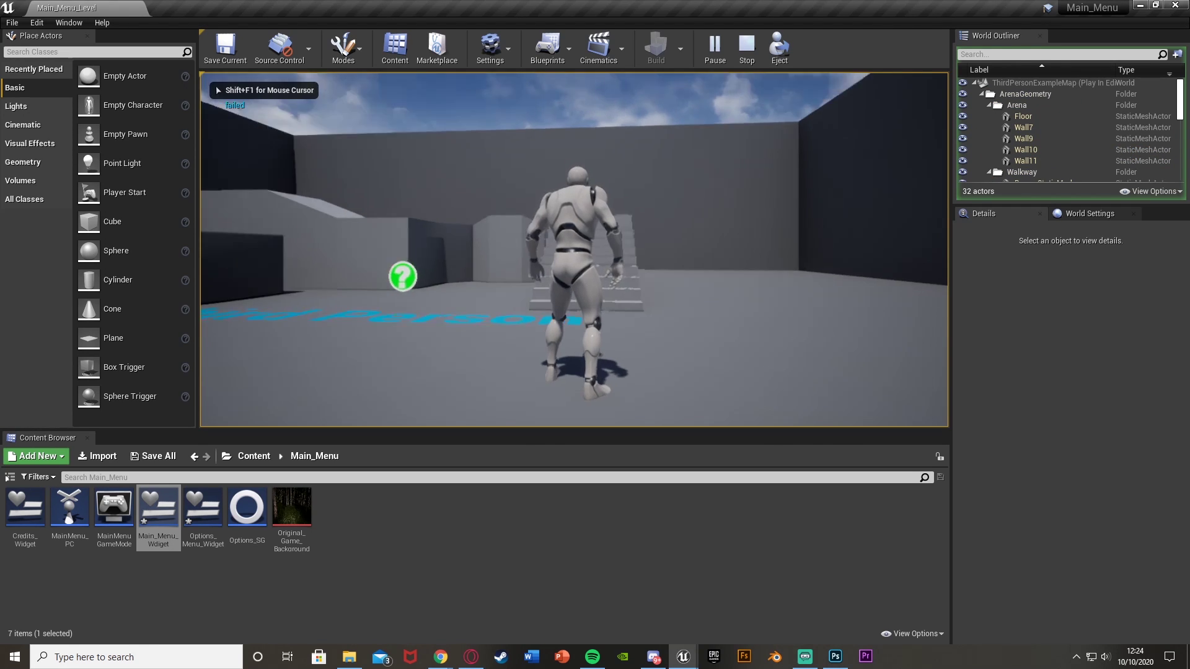
key("w")
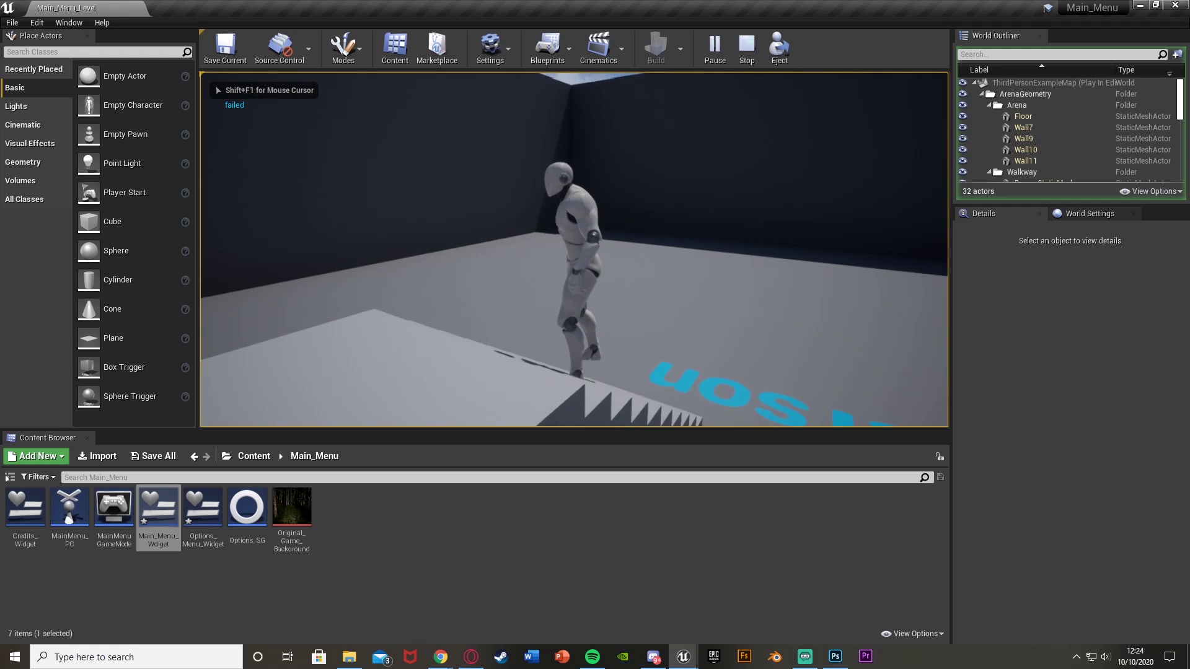
key("shift+F1")
left_click(747, 50)
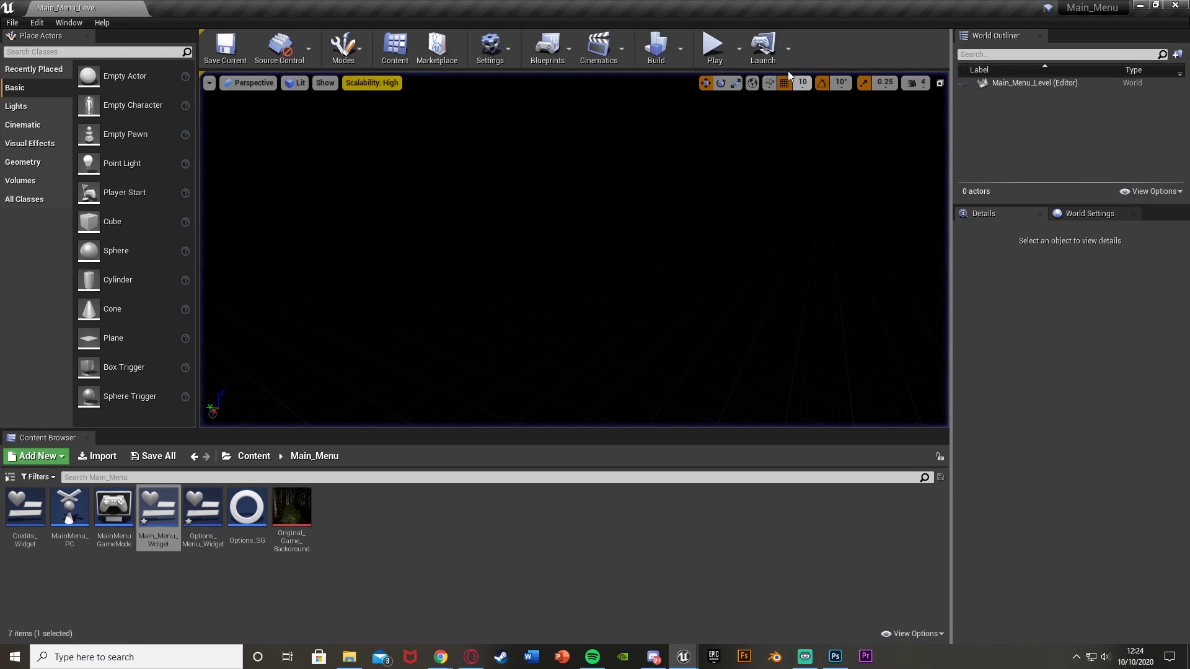
Step: Play Main_Menu_Level twice, pressing Start each time to watch the loading screen with its throbber
left_click(716, 54)
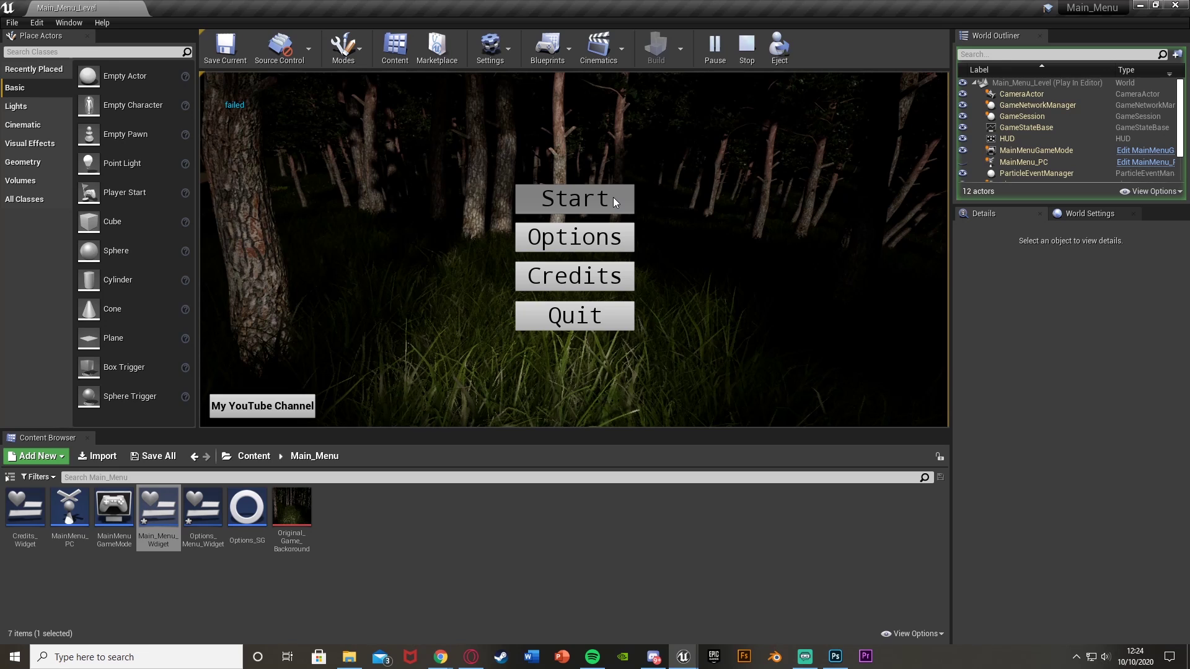
left_click(612, 197)
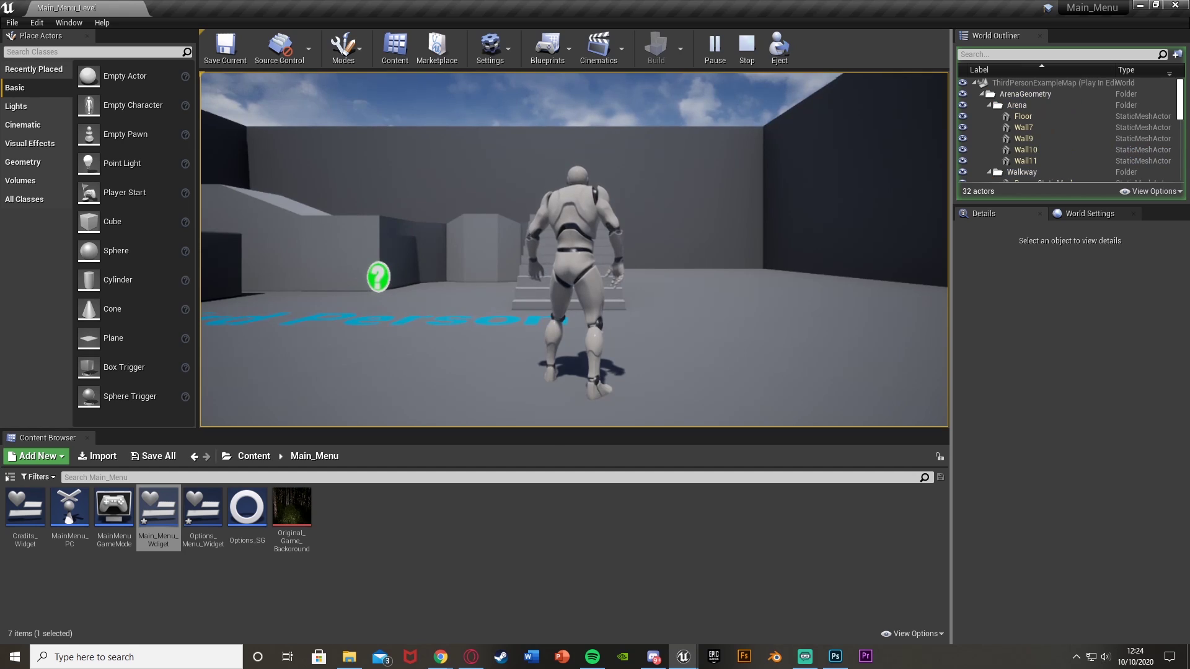
key("Escape")
left_click(715, 47)
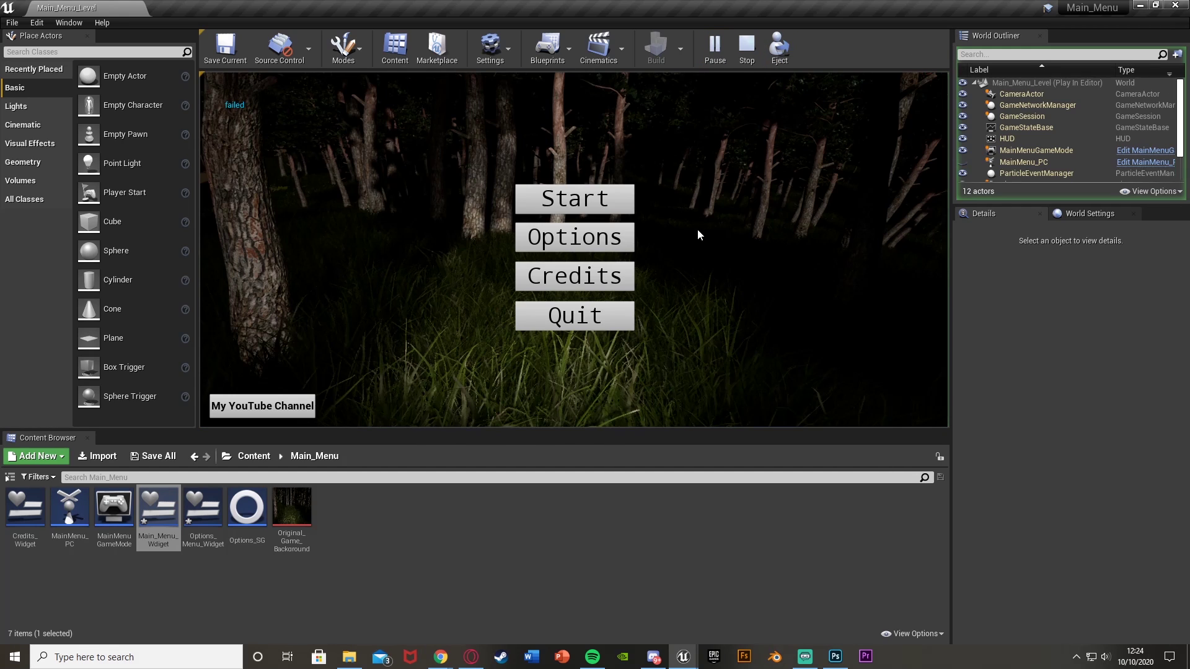
left_click(606, 202)
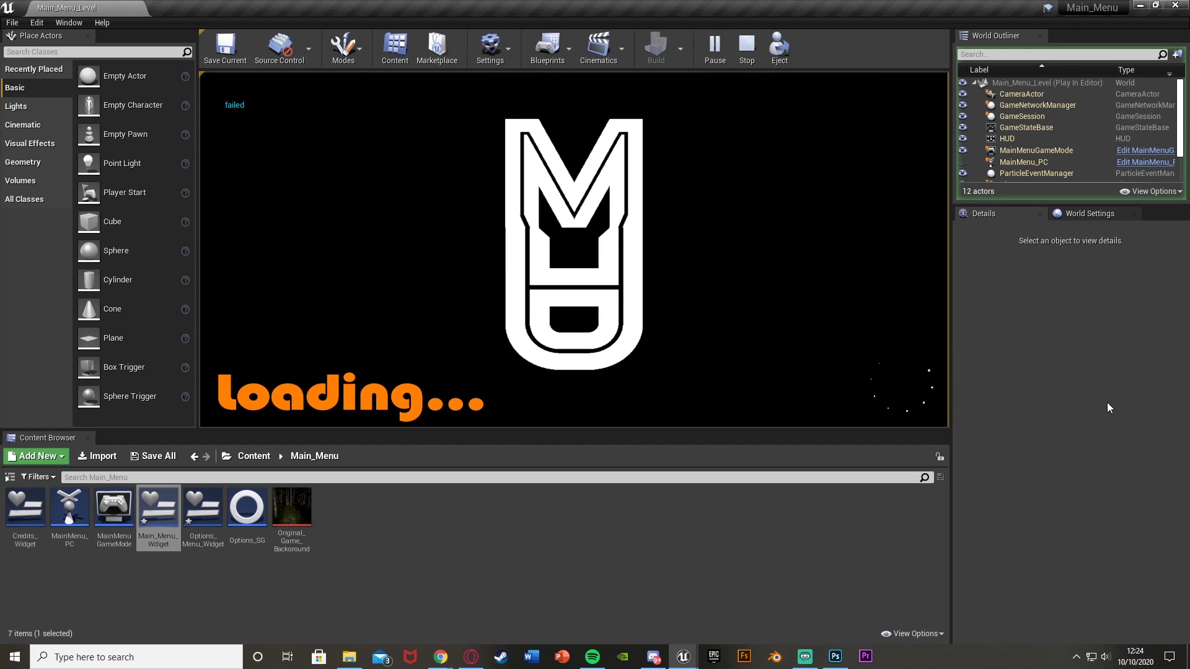